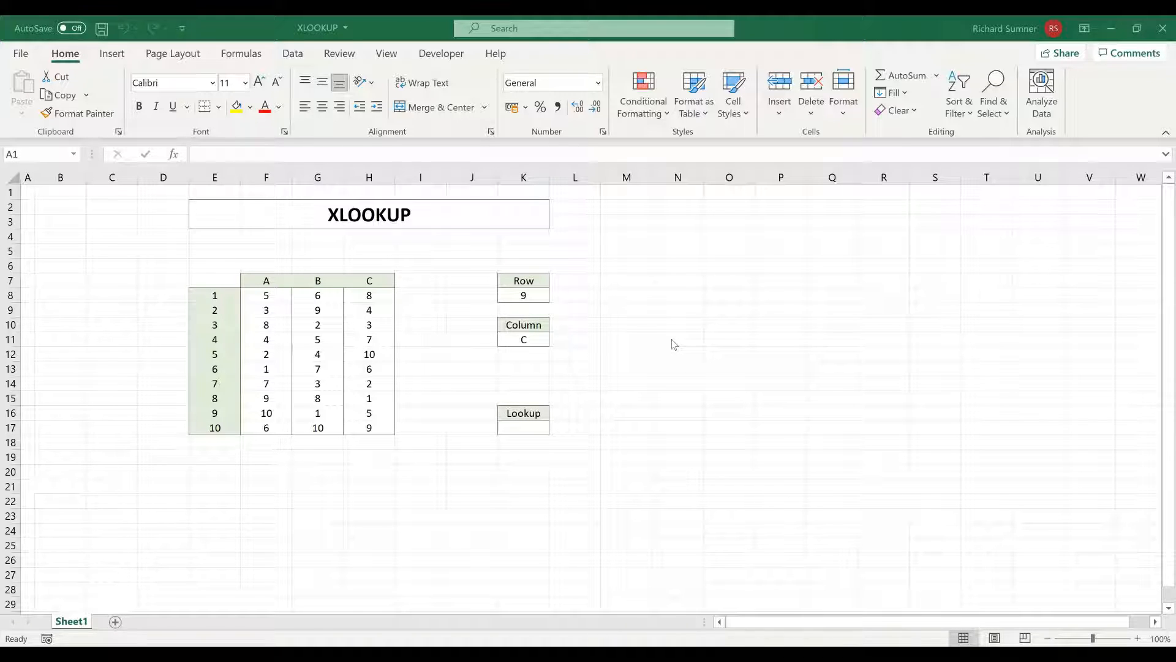
Start an XLOOKUP formula in the Lookup cell K17 with the Row cell K8 as the lookup value.
{"action": "left_click", "coordinate": [342, 459]}
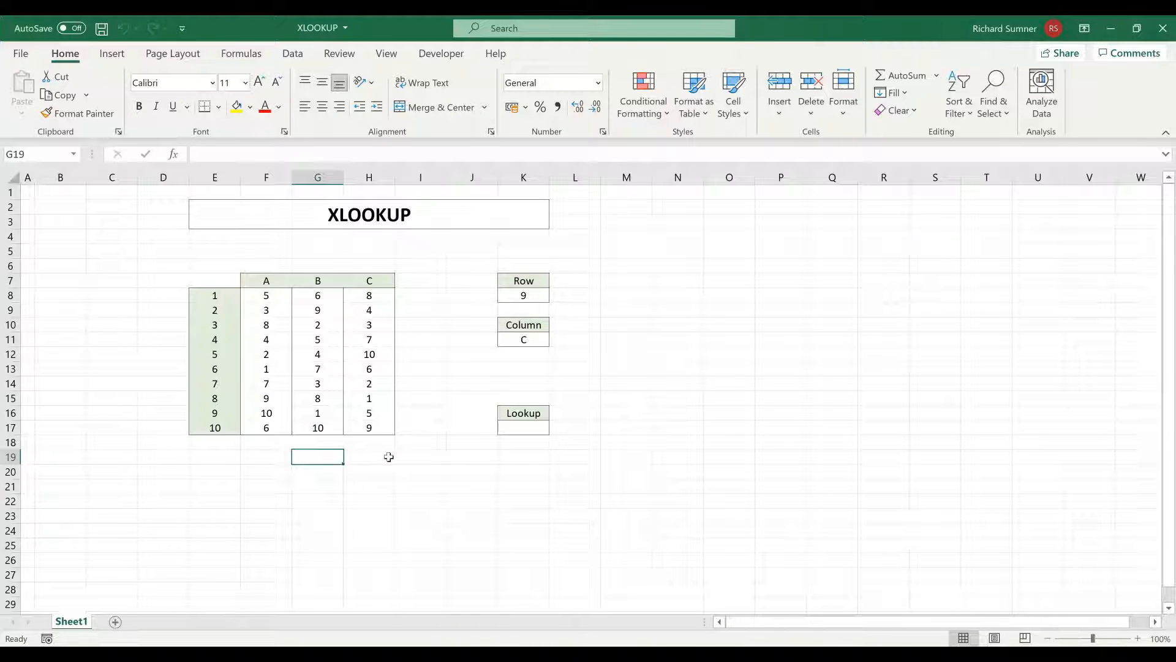
{"action": "left_click", "coordinate": [524, 431]}
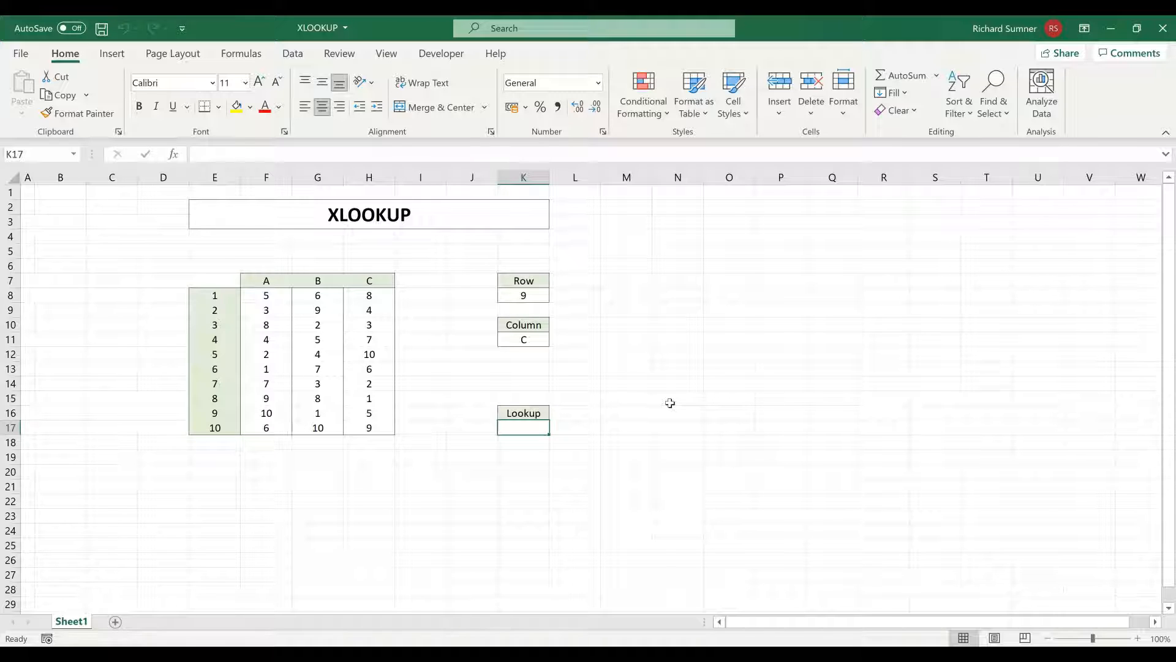
{"action": "type", "text": "="}
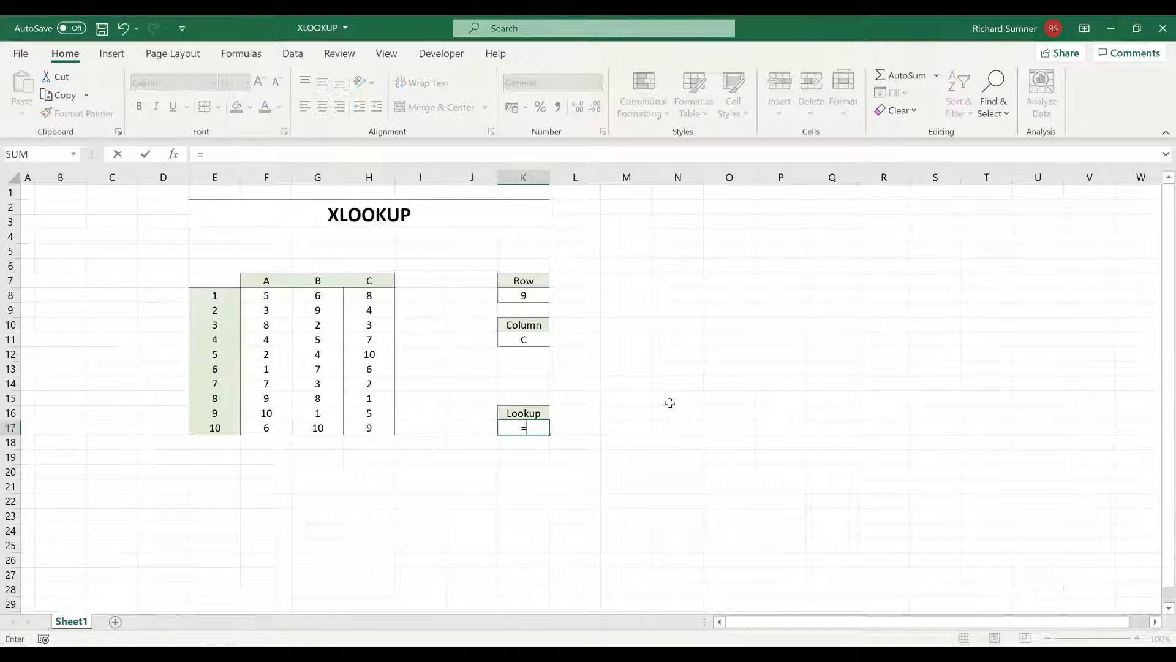
{"action": "type", "text": "XL"}
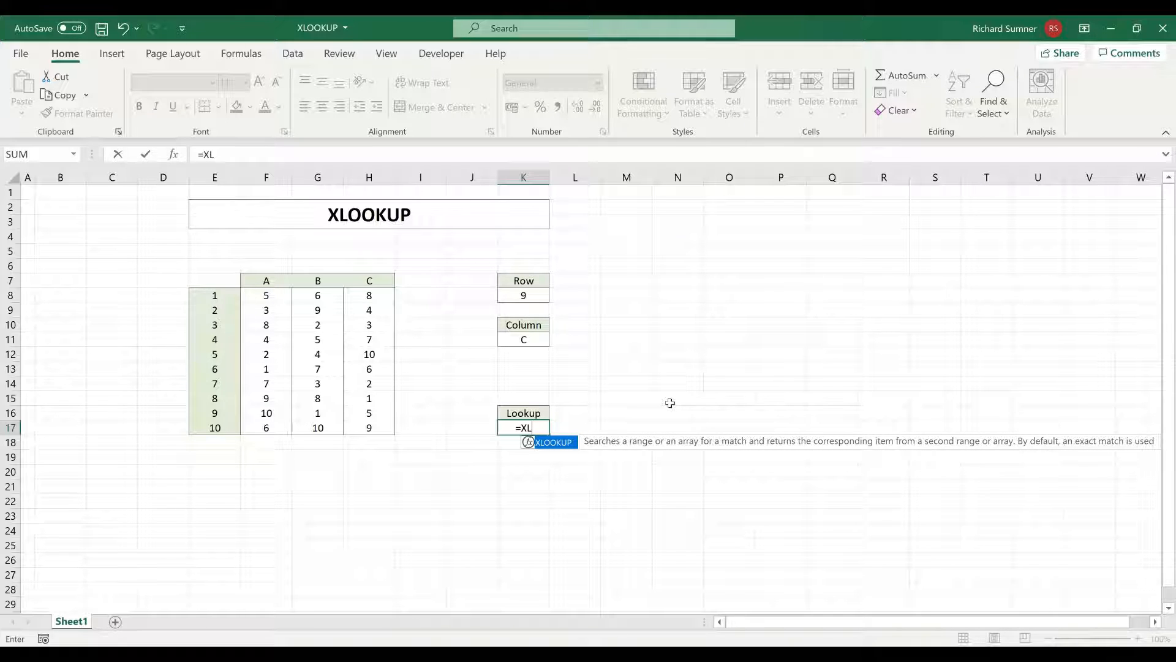
{"action": "key", "text": "Tab"}
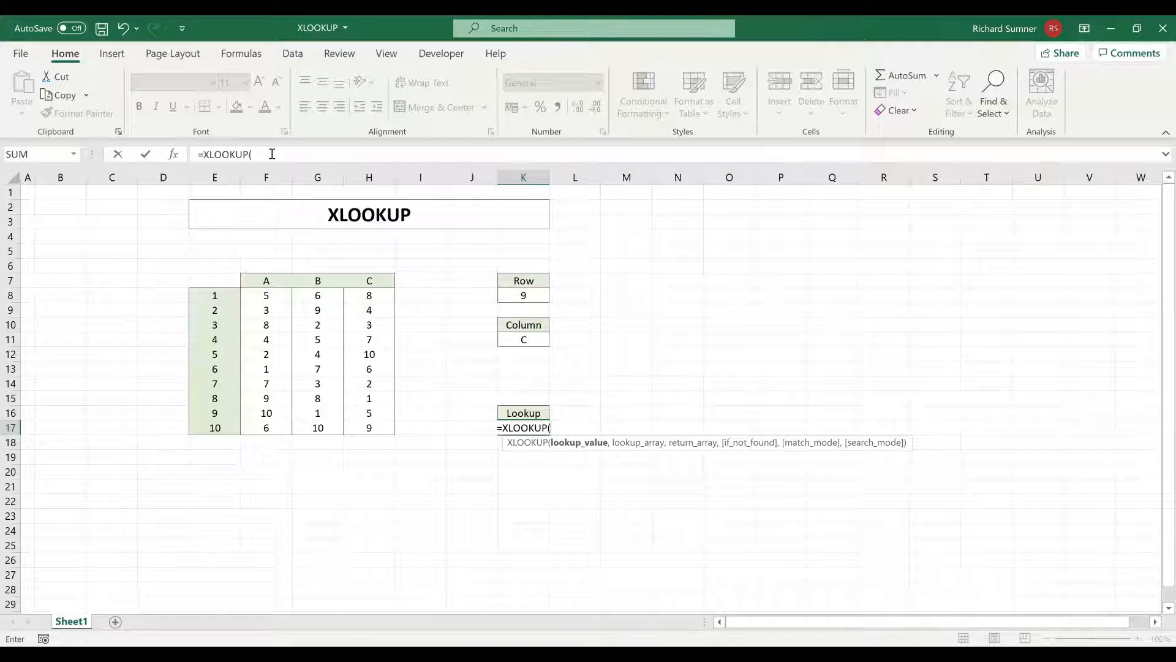
{"action": "left_click", "coordinate": [272, 154]}
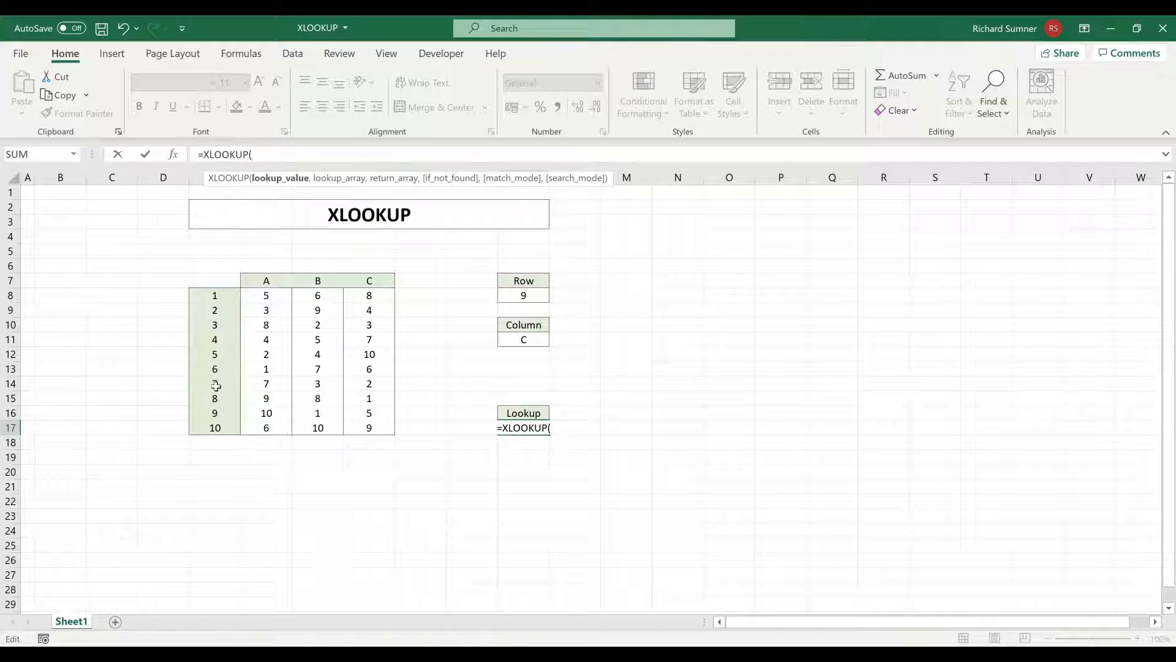
{"action": "left_click", "coordinate": [533, 297]}
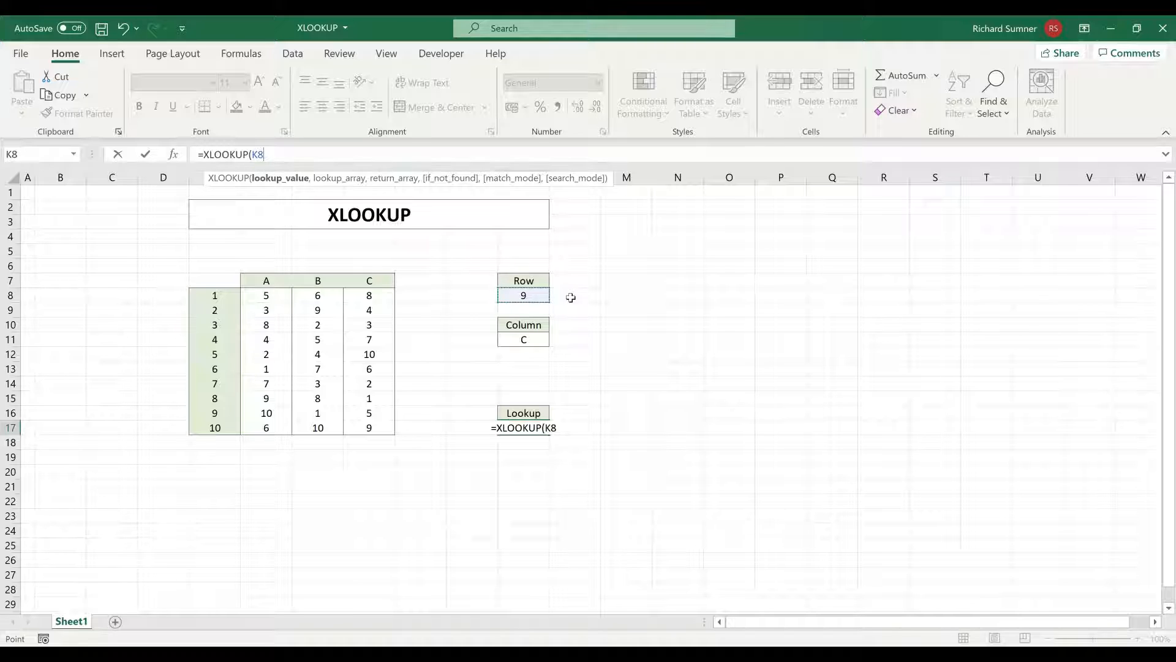
{"action": "type", "text": ","}
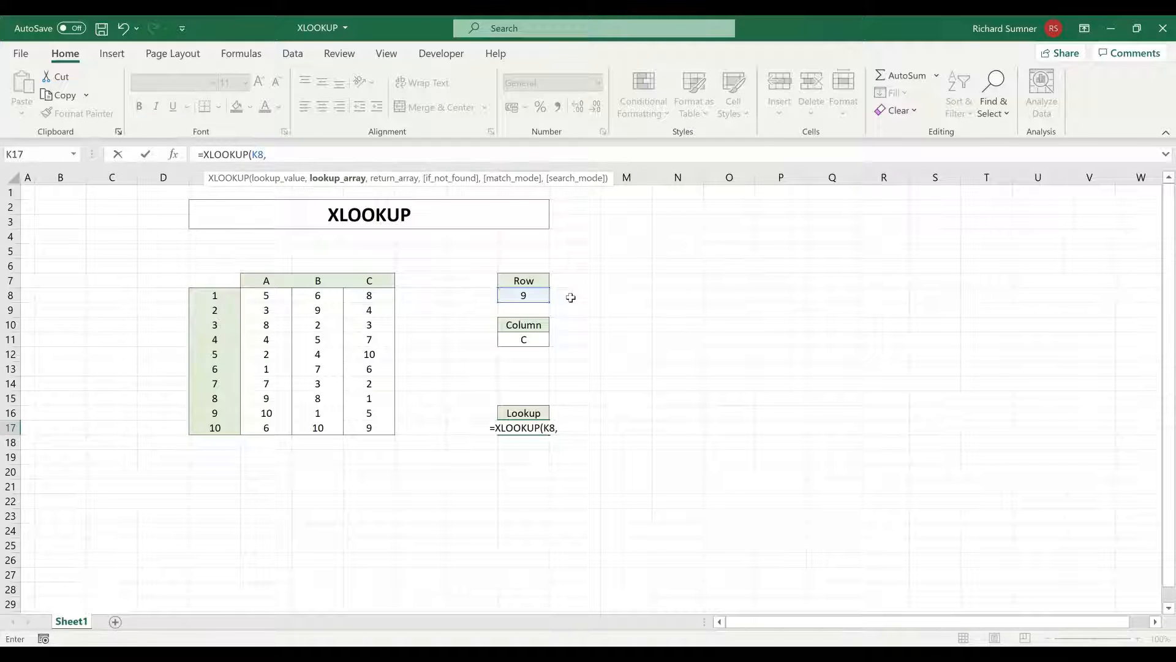
Set the formula's lookup array to the row labels in E8:E17.
{"action": "left_click", "coordinate": [277, 297]}
{"action": "left_click_drag", "start_coordinate": [279, 314], "coordinate": [270, 425]}
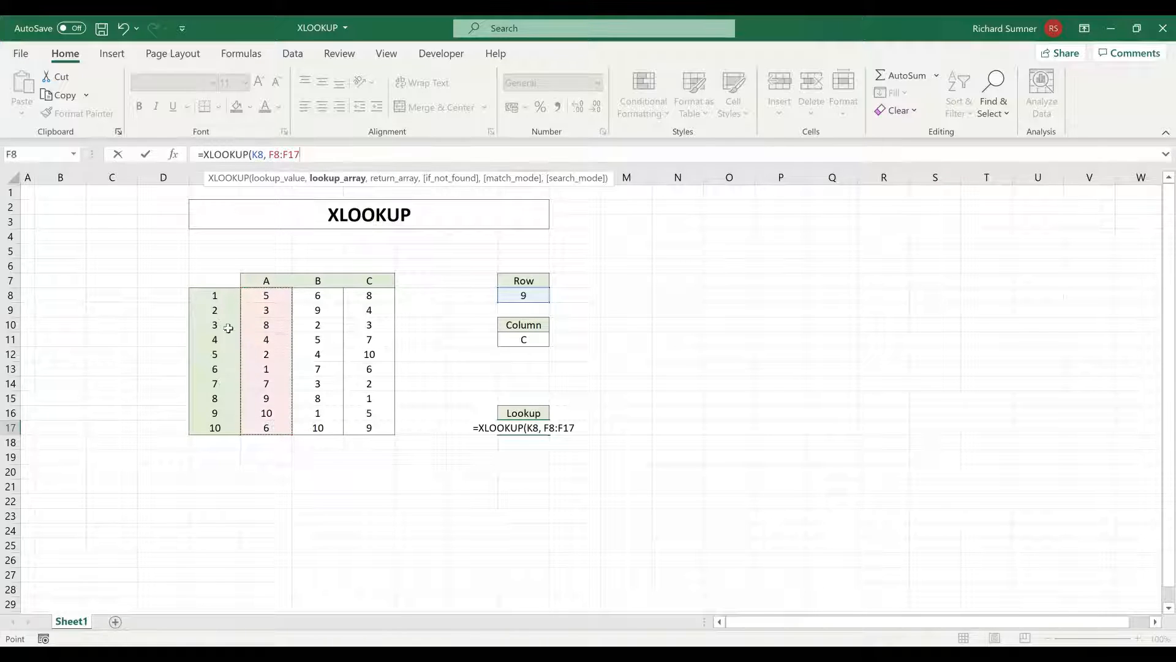
{"action": "left_click", "coordinate": [211, 296]}
{"action": "left_click_drag", "start_coordinate": [209, 378], "coordinate": [210, 427]}
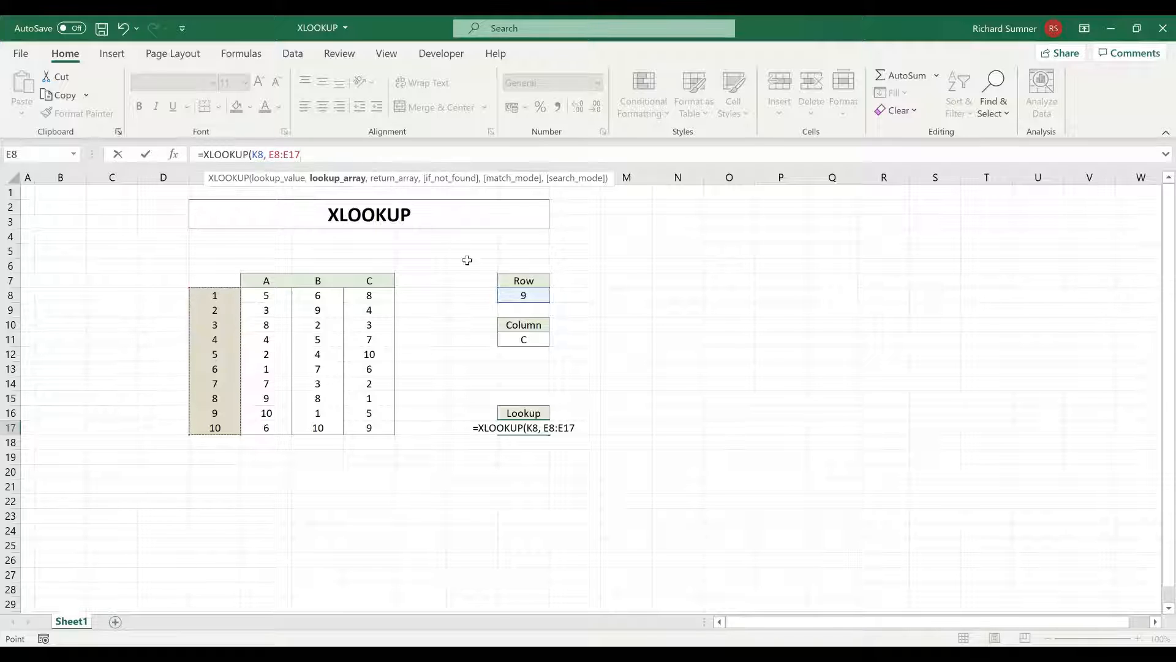
{"action": "type", "text": ","}
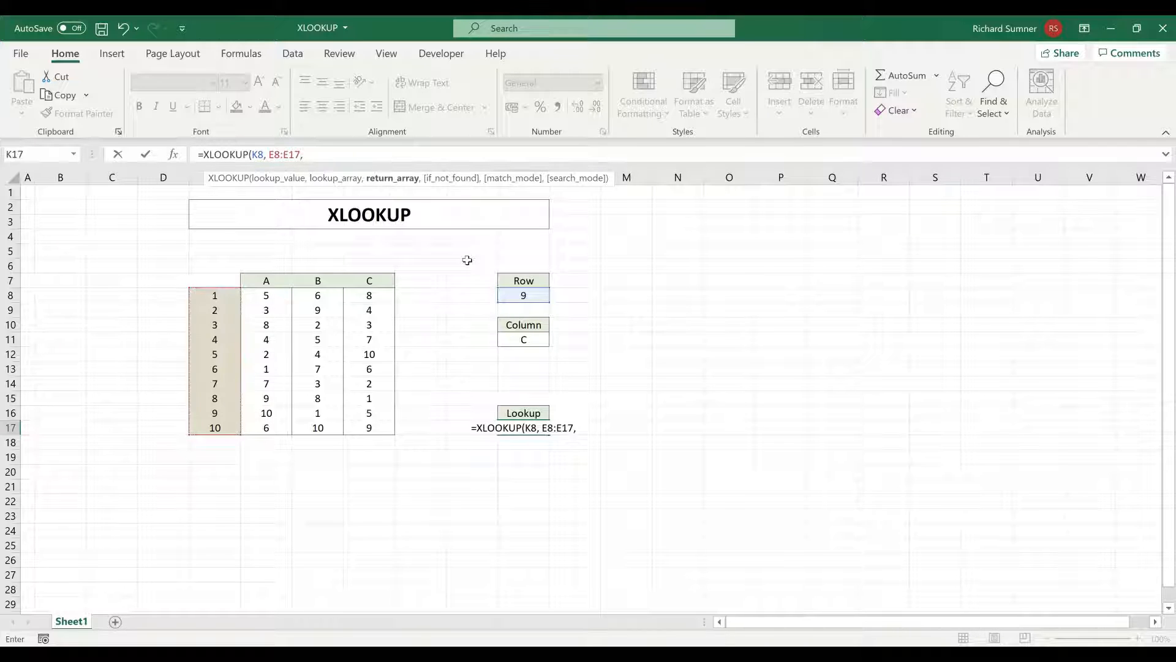
Set the return array to column A's values in F8:F17, with an empty string "" for if_not_found.
{"action": "left_click", "coordinate": [279, 296]}
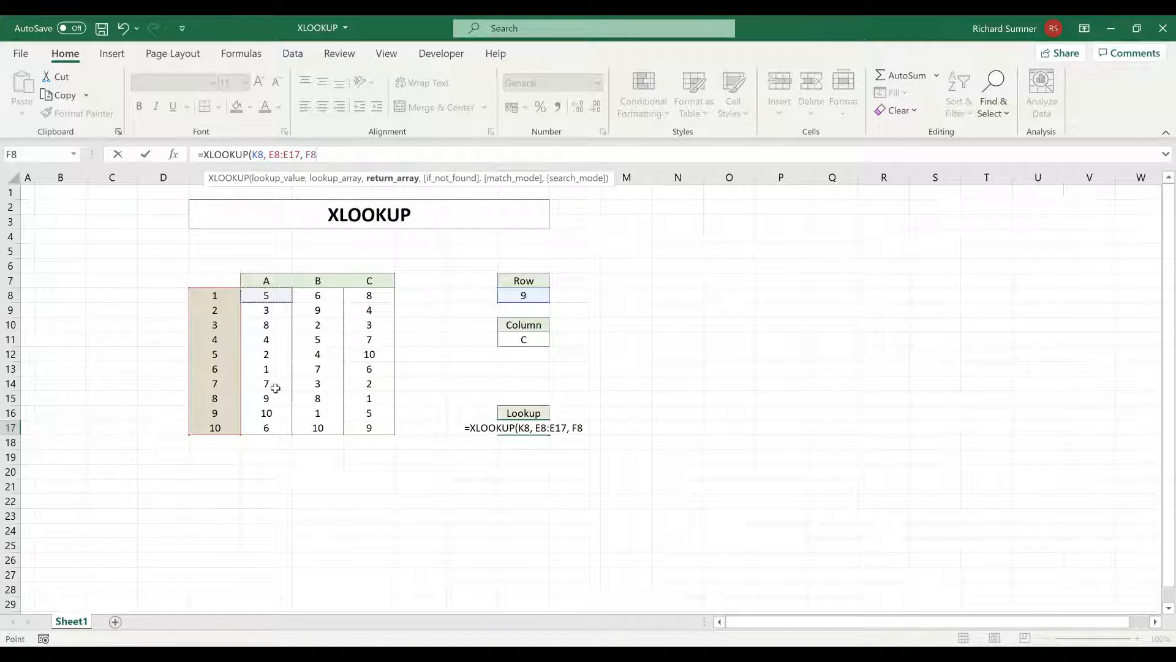
{"action": "left_click", "coordinate": [274, 423], "text": "shift"}
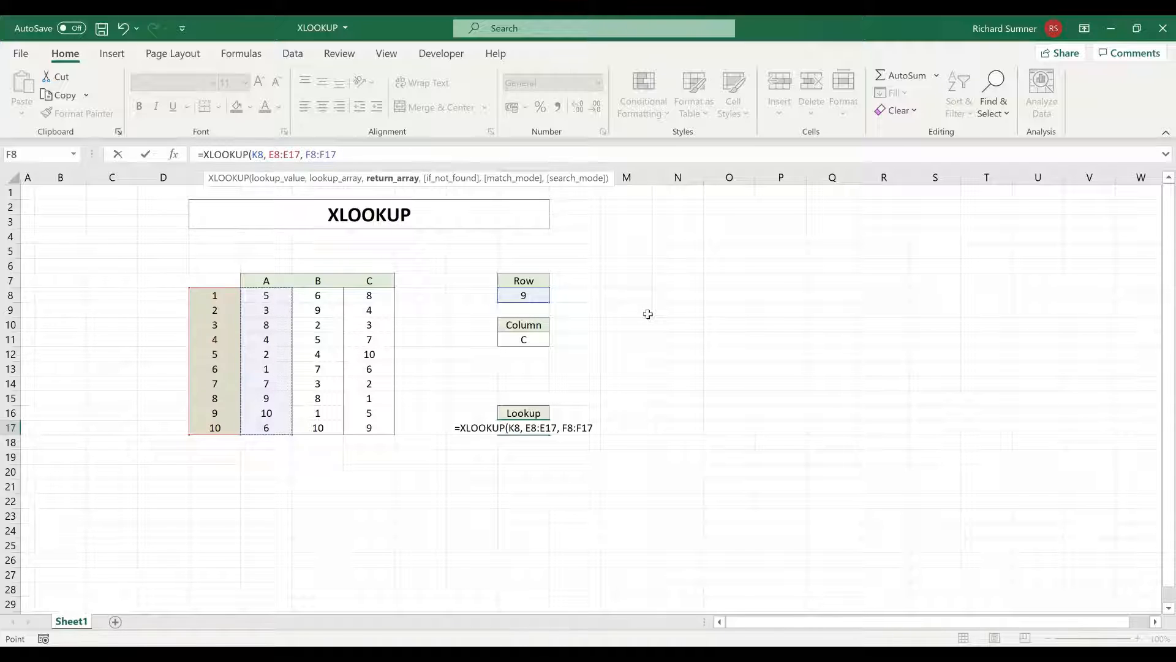
{"action": "type", "text": ", "}
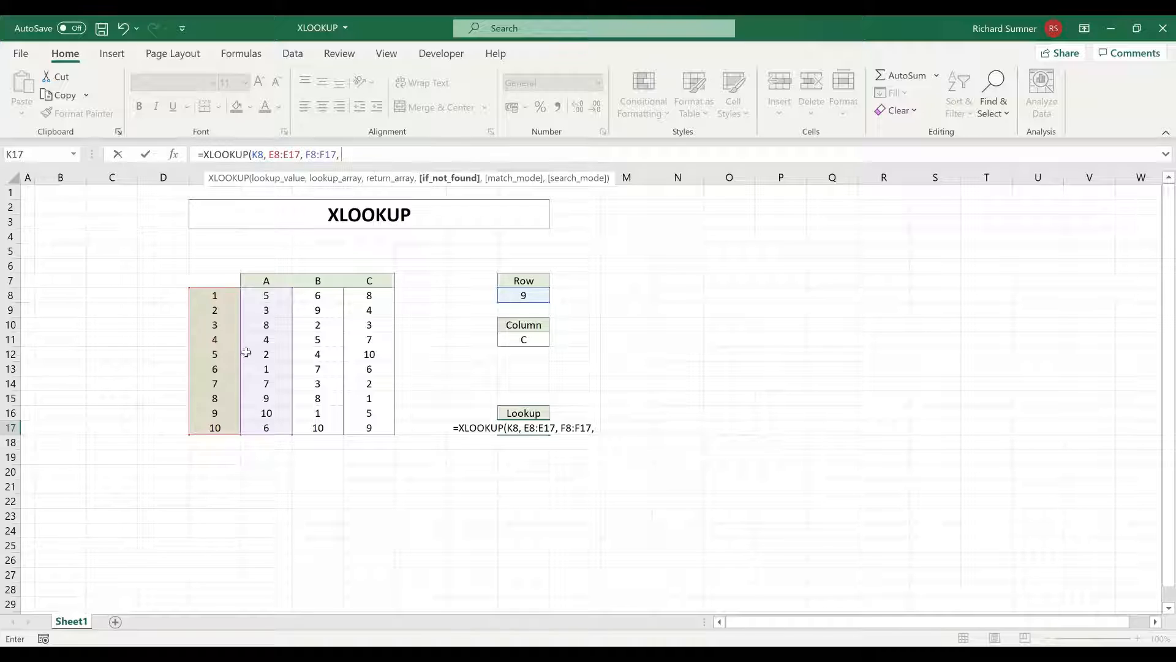
{"action": "type", "text": "\"\""}
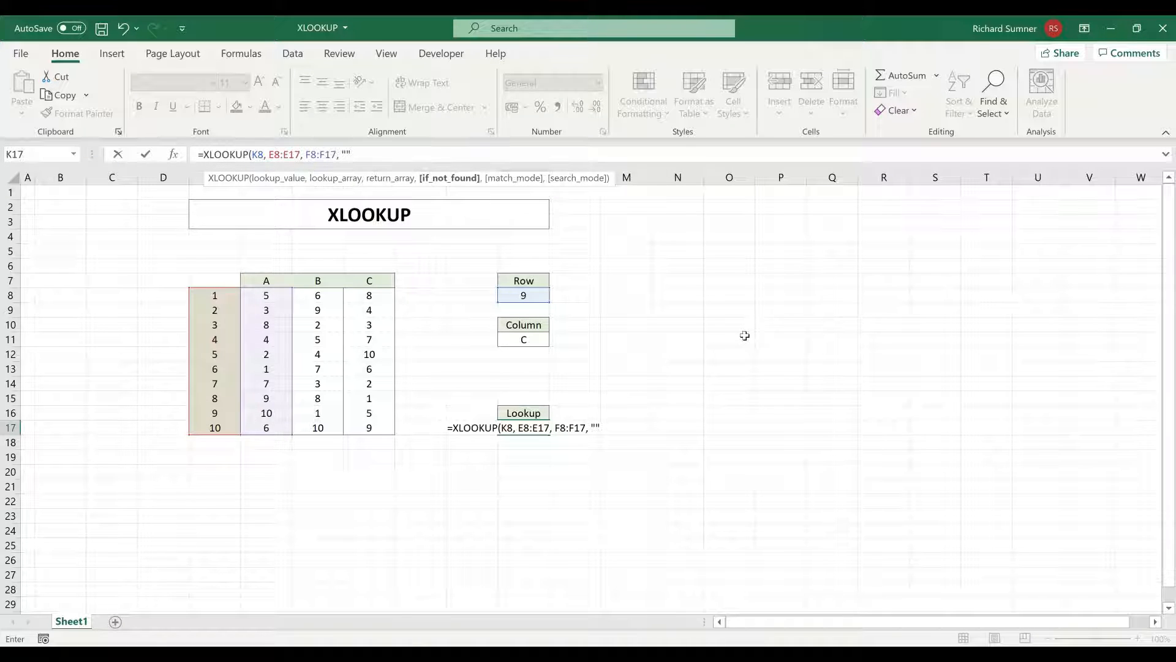
{"action": "type", "text": ", "}
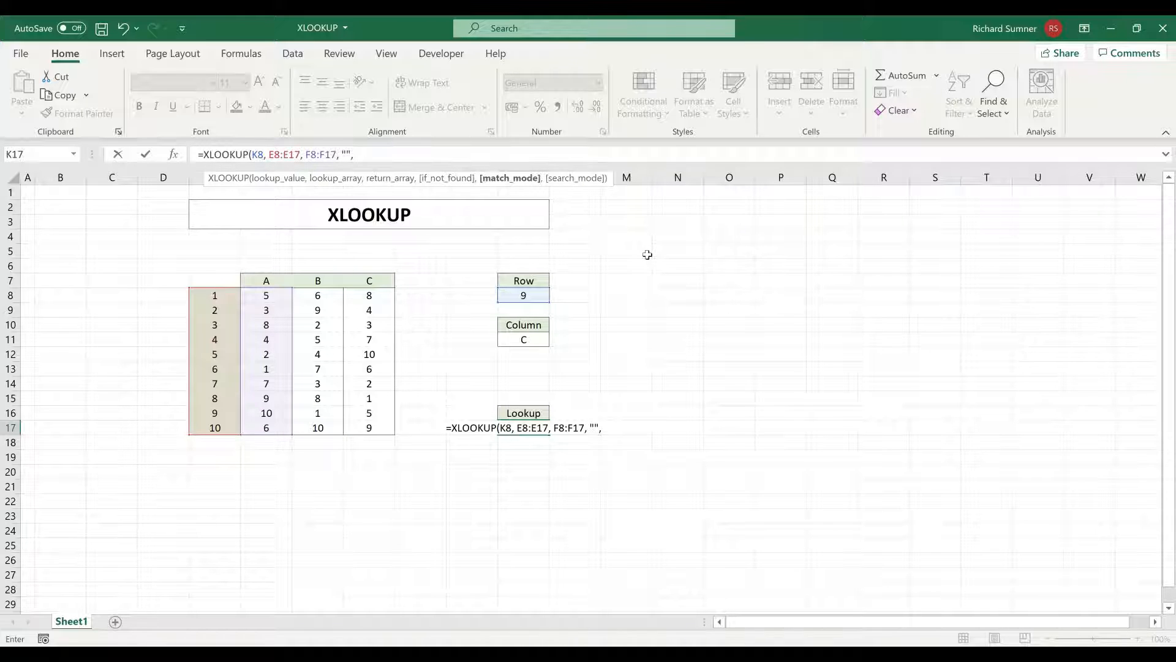
Set match mode 0 (exact match) and search mode 1 (first-to-last), and complete the XLOOKUP formula.
{"action": "type", "text": "0"}
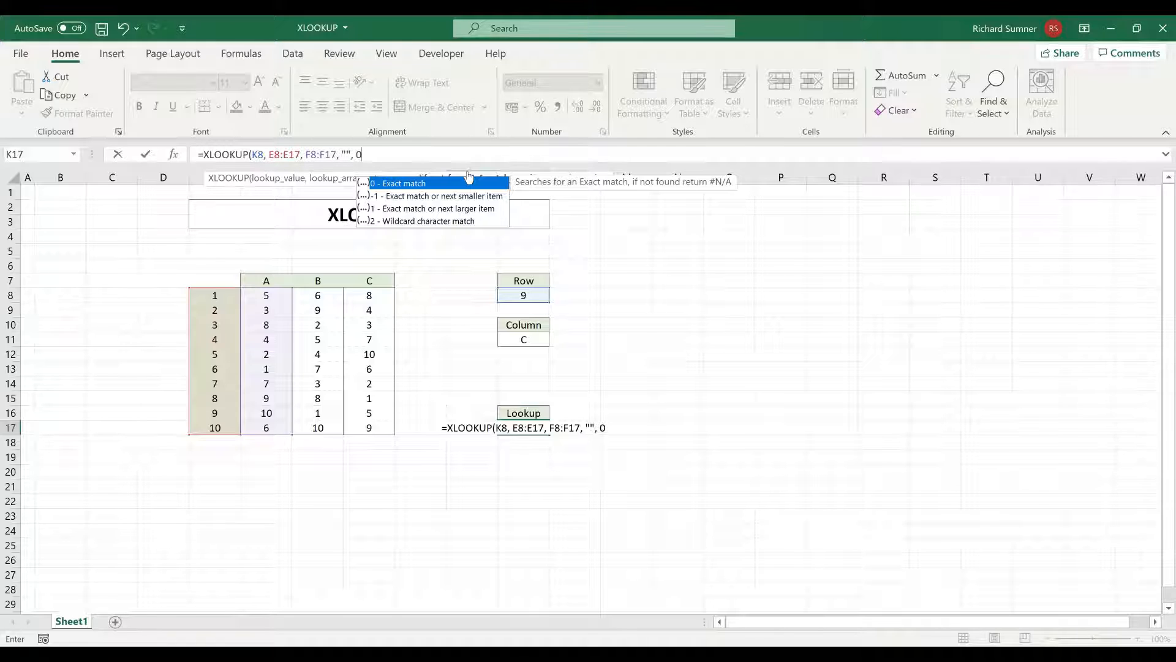
{"action": "type", "text": ","}
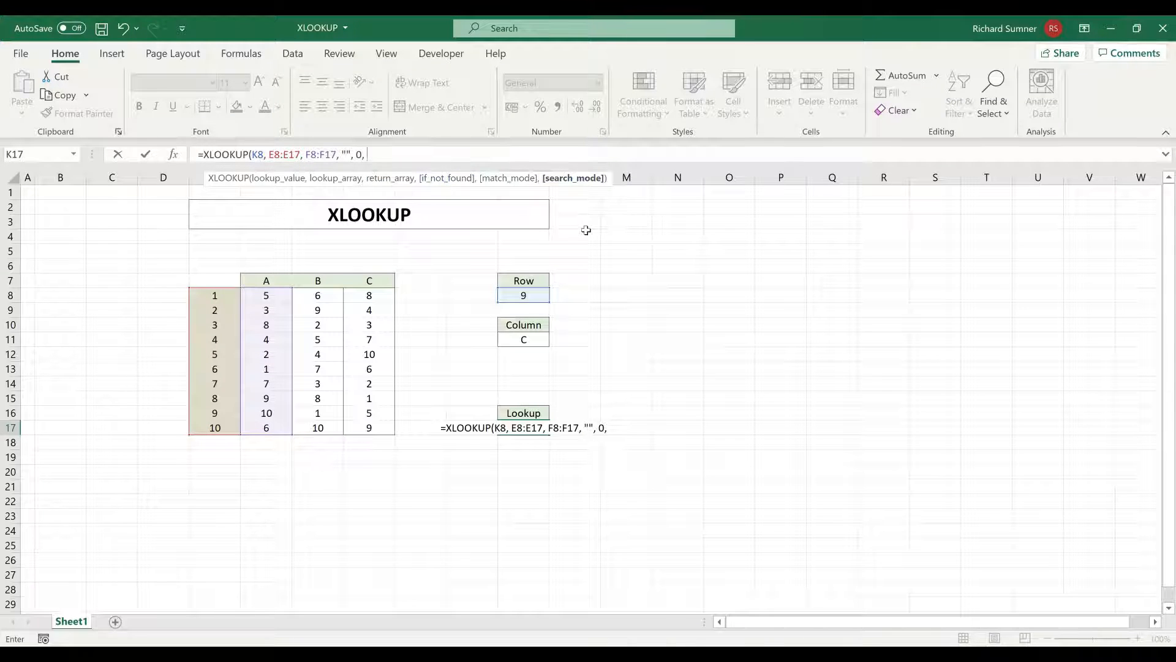
{"action": "type", "text": "1"}
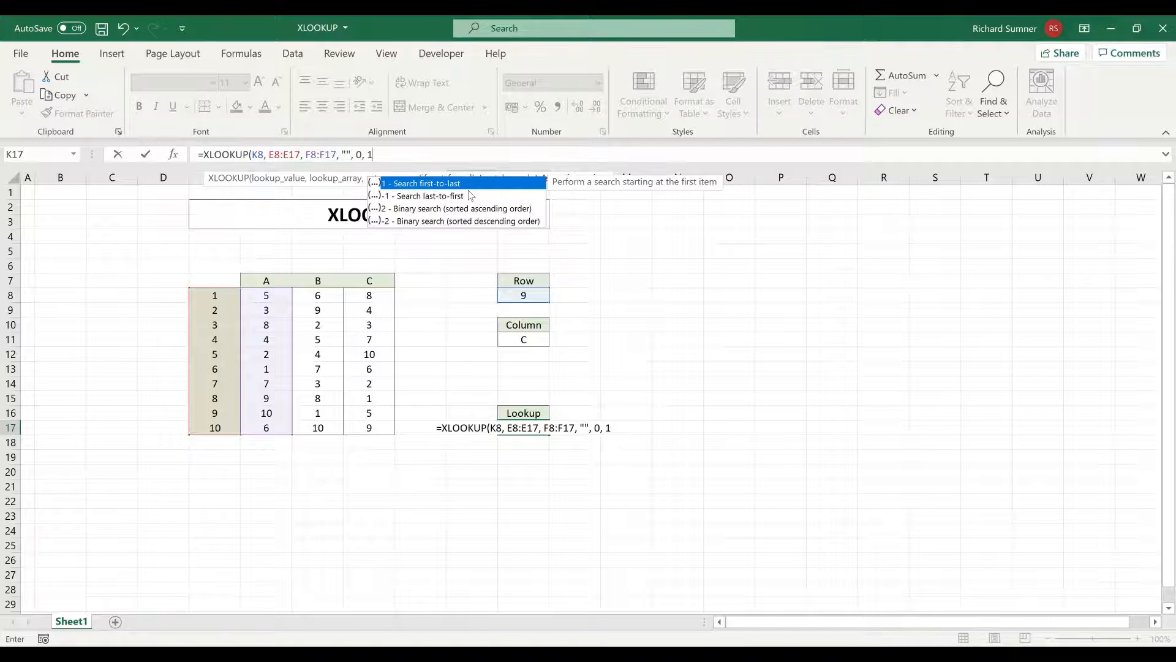
{"action": "type", "text": ")"}
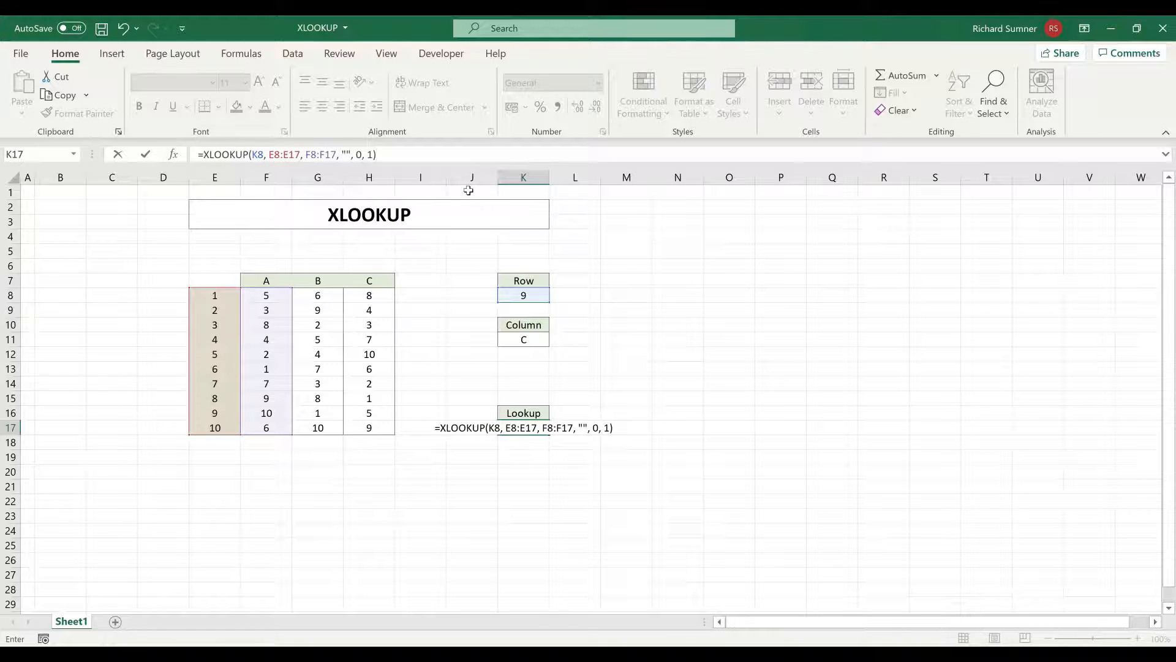
{"action": "key", "text": "Return"}
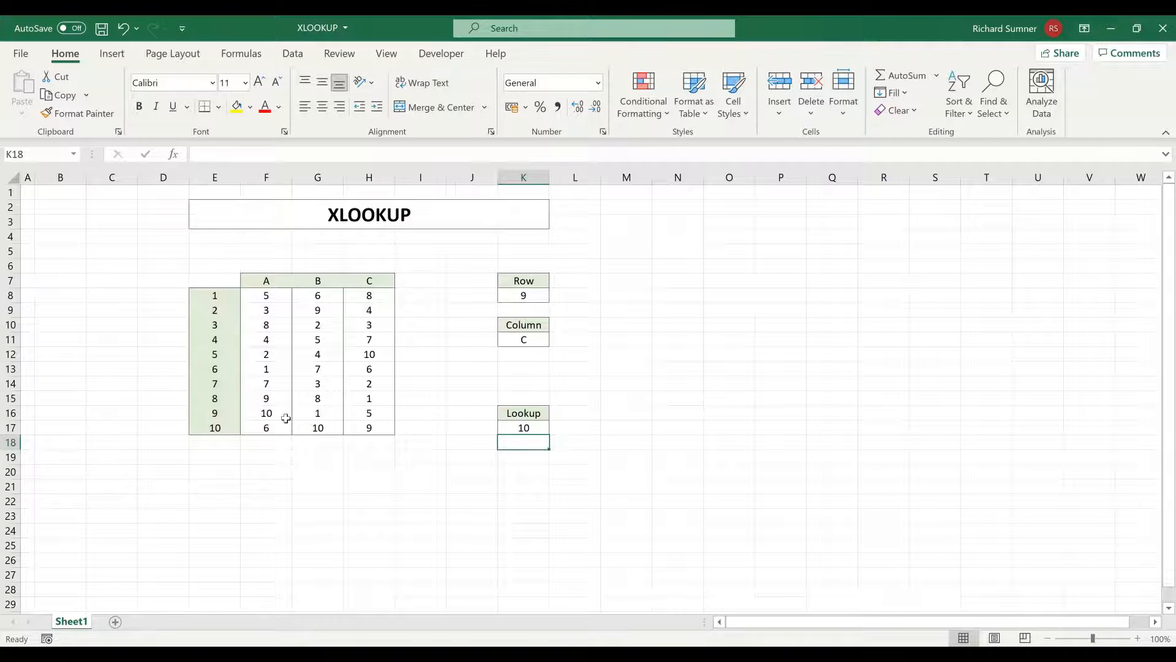
Compare the lookup result with the entries in row 9 of the table.
{"action": "left_click", "coordinate": [287, 419]}
{"action": "left_click", "coordinate": [222, 417]}
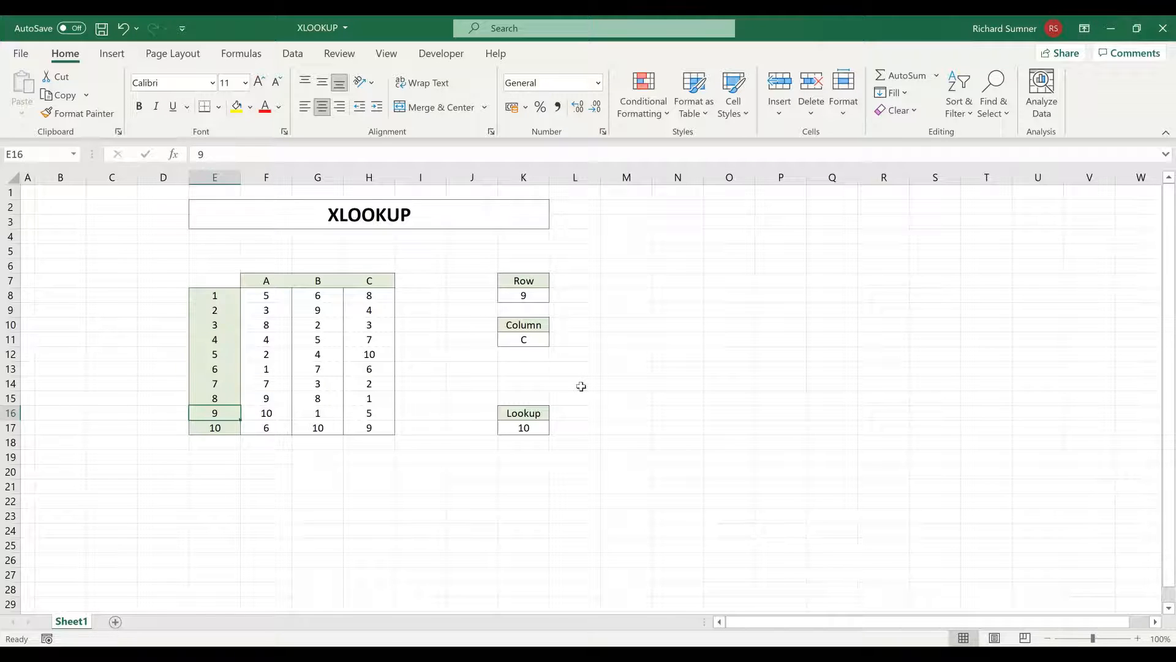
Replace the formula in K17 with a new XLOOKUP that uses the Column cell K11 as the lookup value.
{"action": "left_click", "coordinate": [544, 425]}
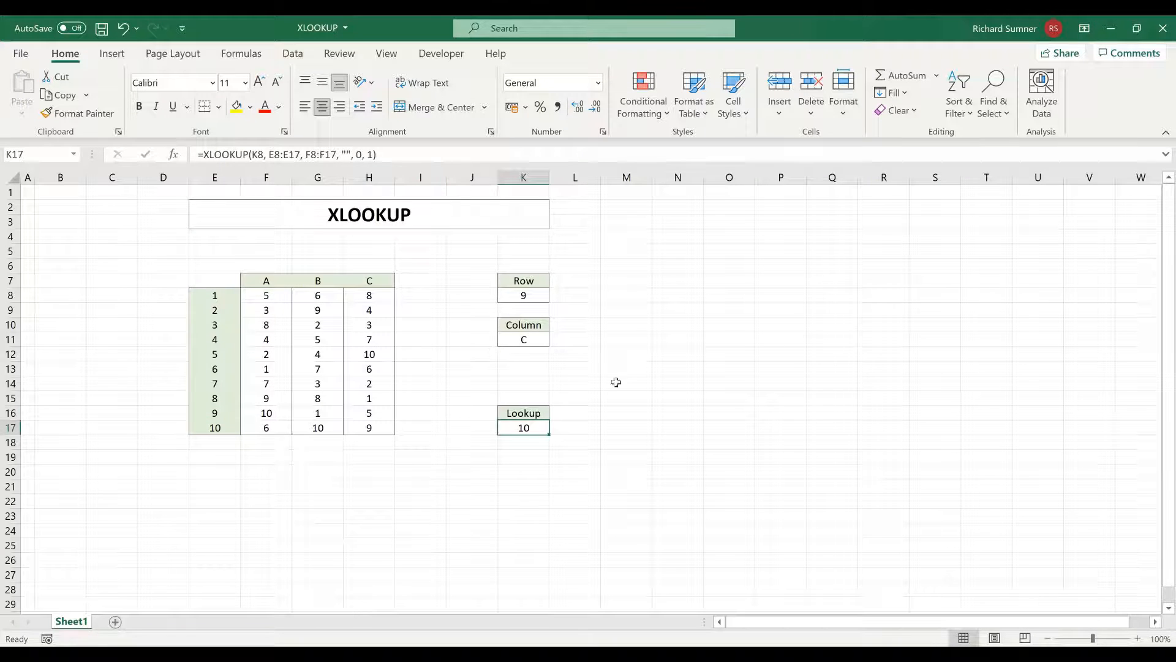
{"action": "type", "text": "="}
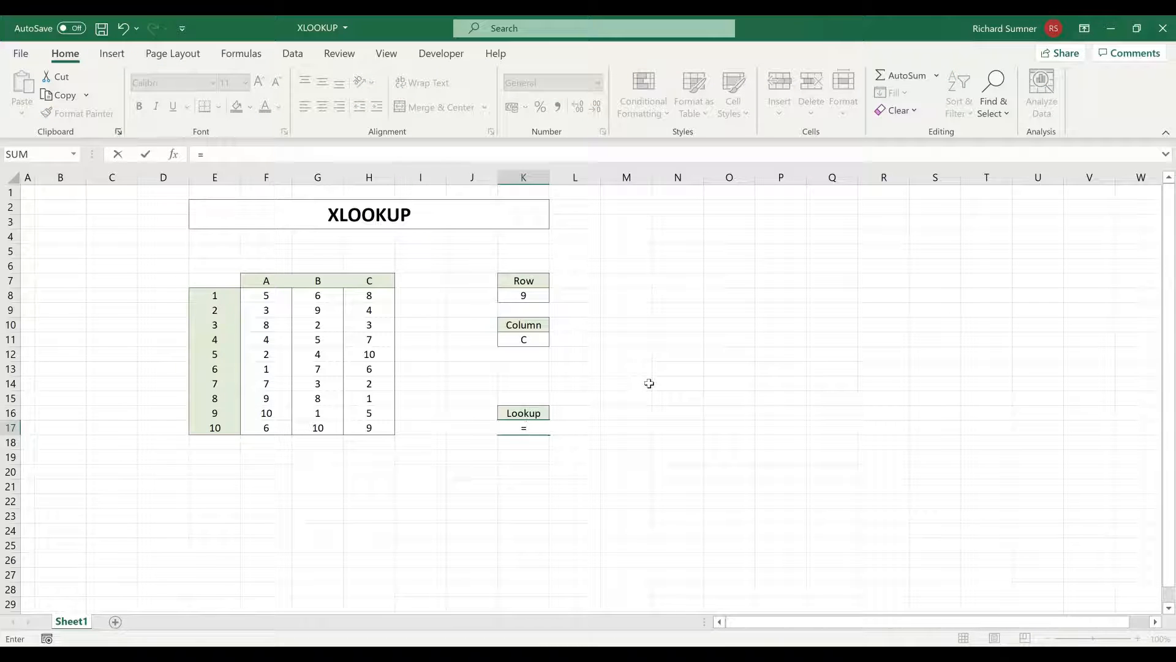
{"action": "type", "text": "XLL"}
{"action": "key", "text": "BackSpace"}
{"action": "key", "text": "Tab"}
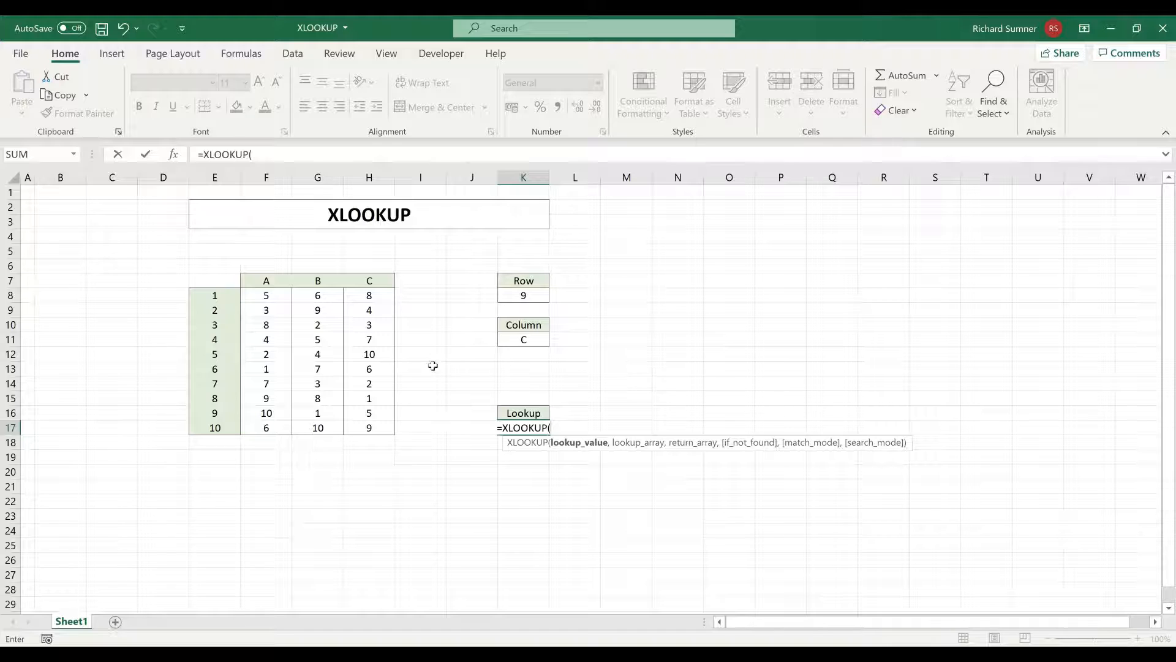
{"action": "left_click", "coordinate": [520, 340]}
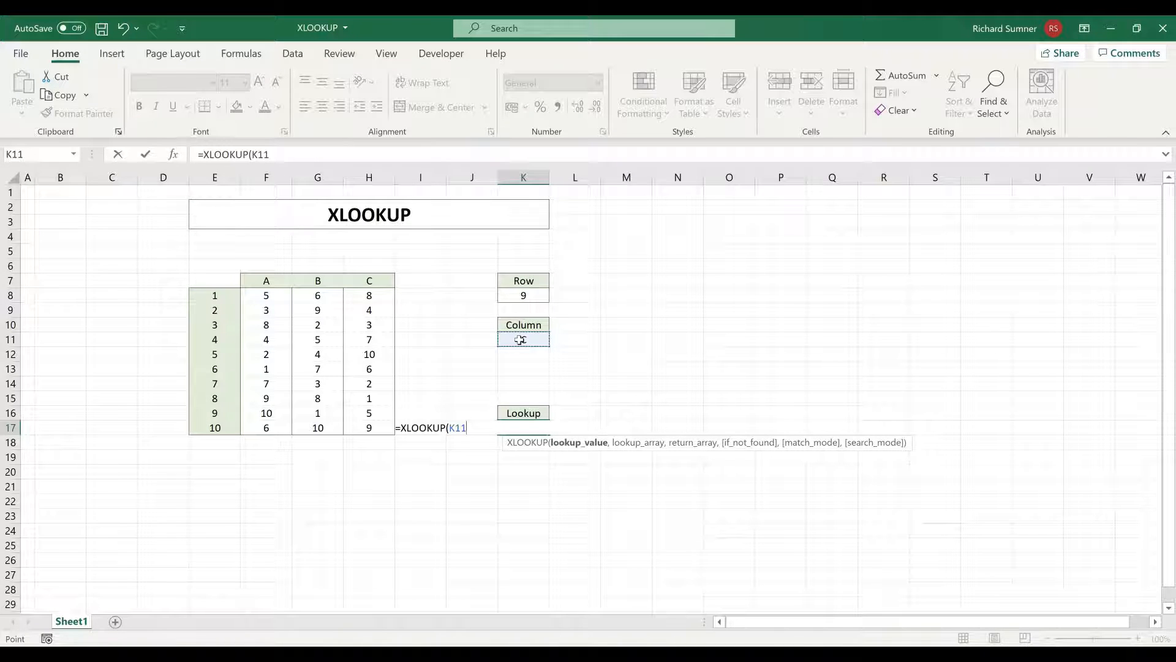
{"action": "type", "text": ","}
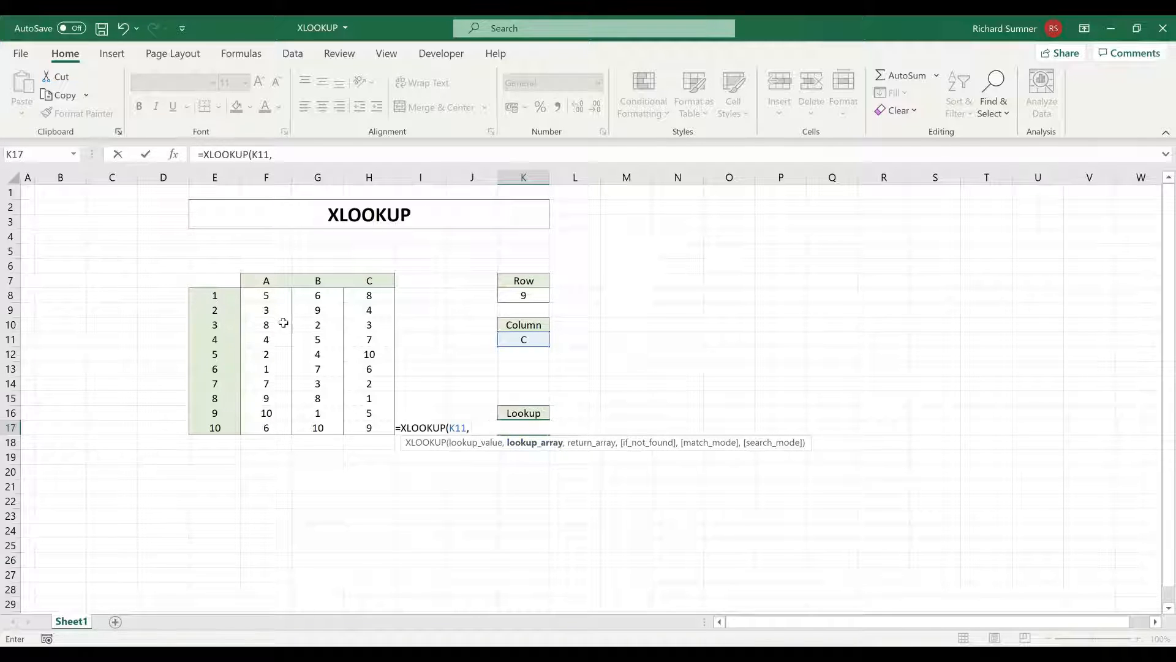
Set the new formula's lookup array to the column headings in F7:H7.
{"action": "left_click", "coordinate": [266, 280]}
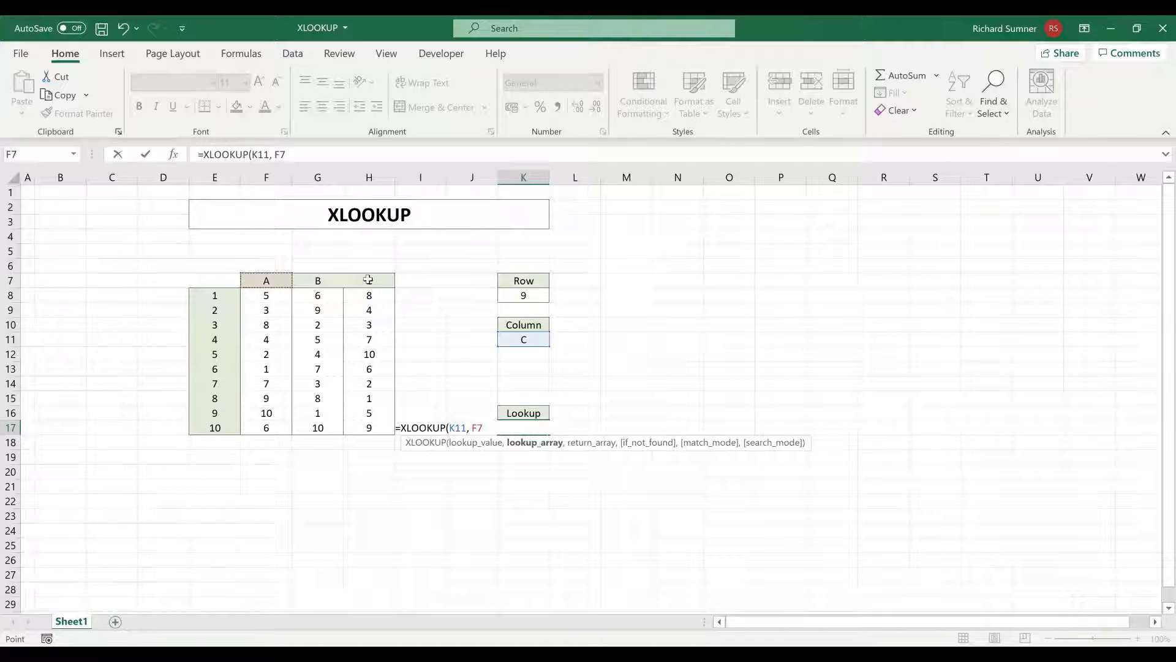
{"action": "left_click_drag", "start_coordinate": [368, 279], "coordinate": [388, 280]}
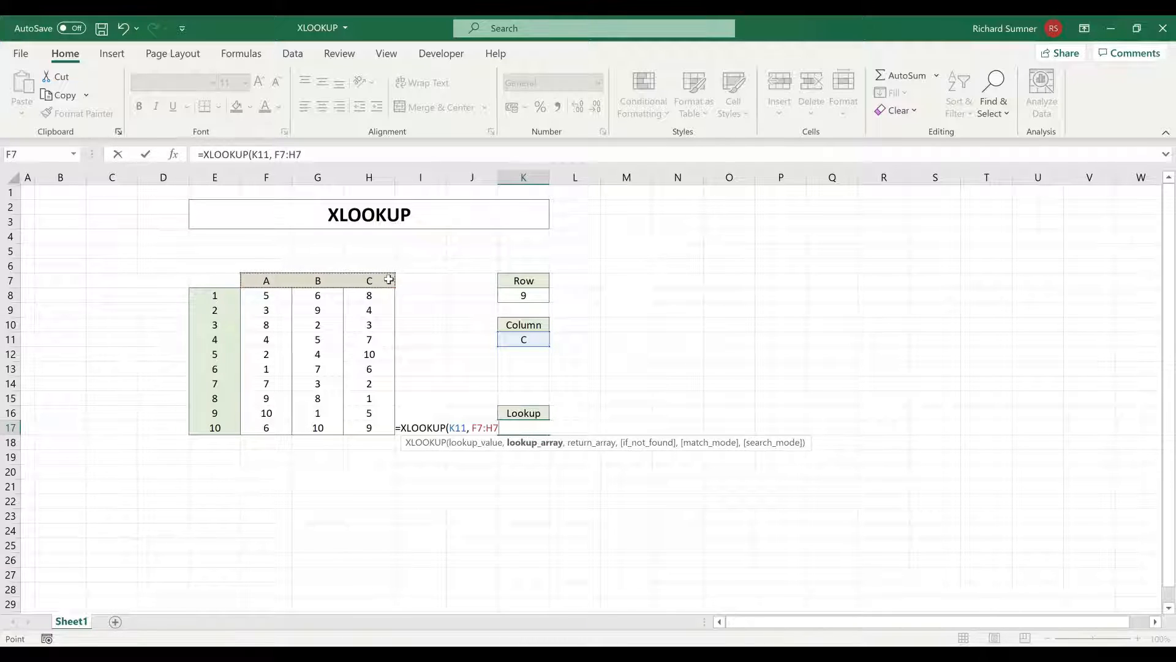
{"action": "type", "text": ","}
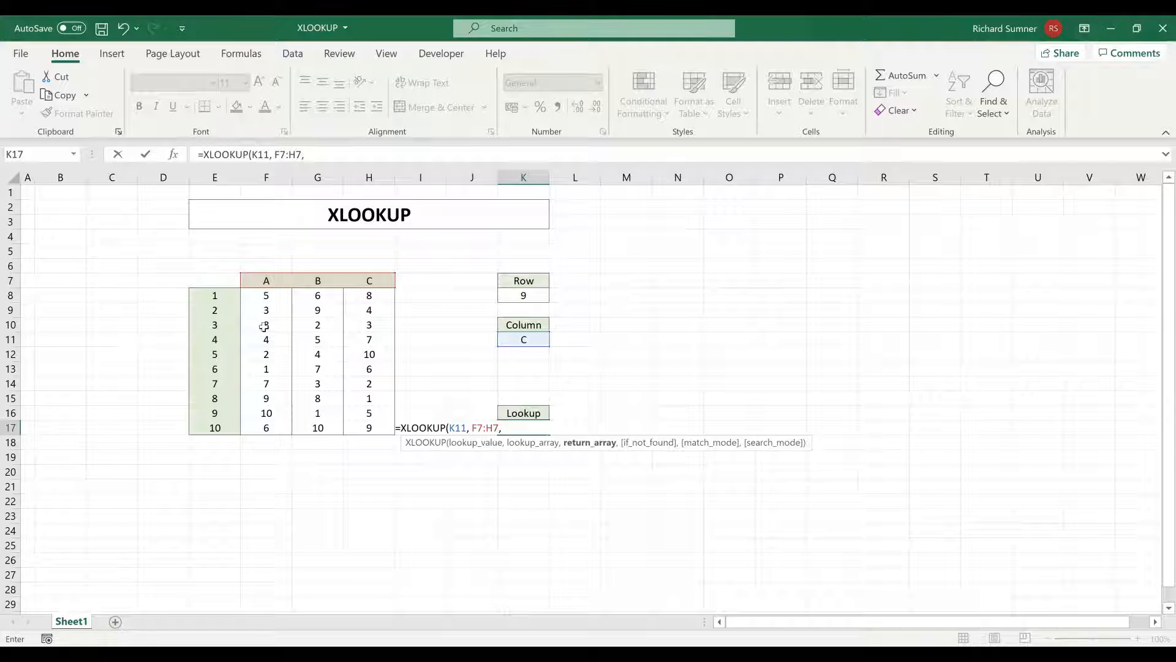
Set the return array to row 3's values in F10:H10 and complete the formula without optional arguments.
{"action": "left_click", "coordinate": [291, 325]}
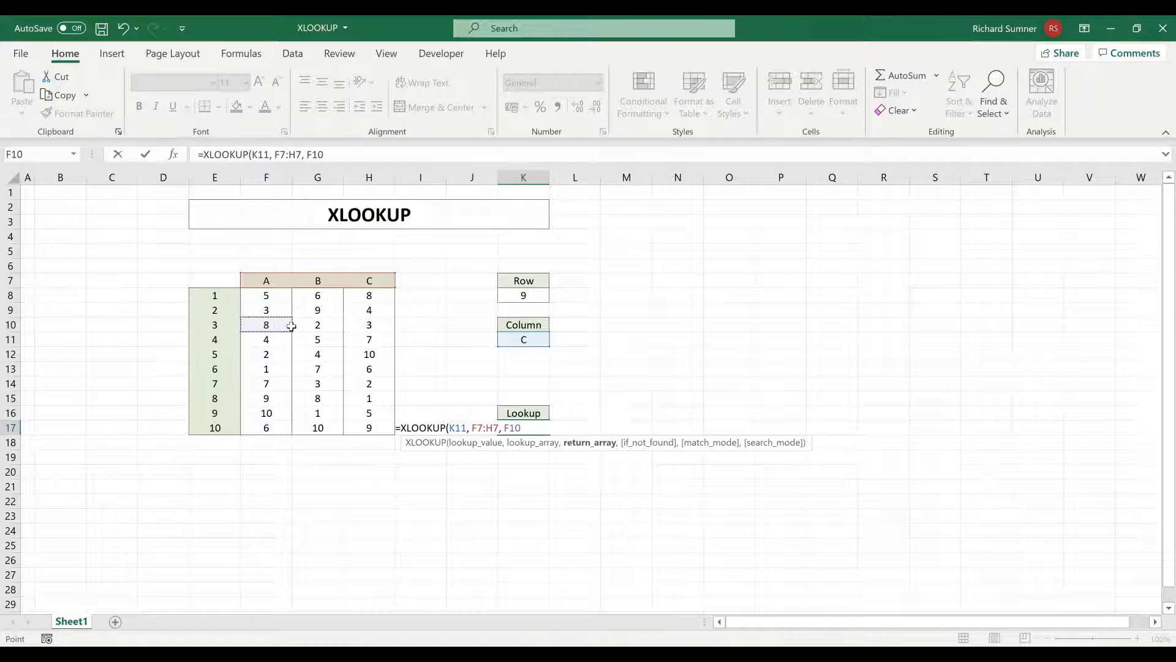
{"action": "left_click", "coordinate": [369, 325], "text": "shift"}
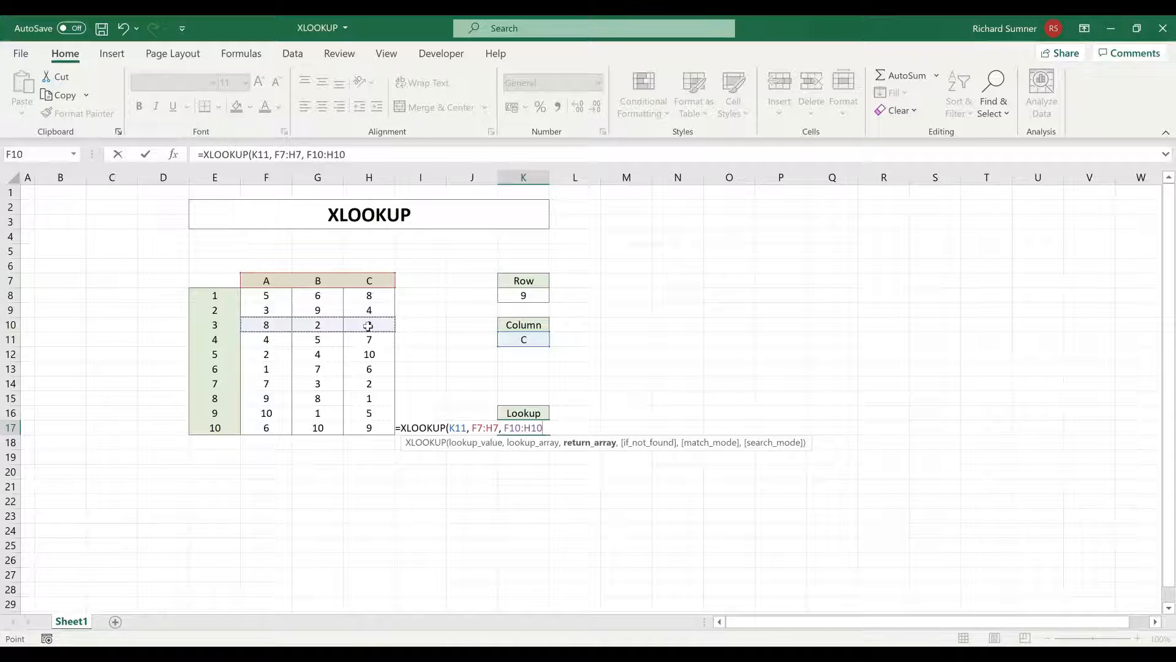
{"action": "type", "text": ", \"\""}
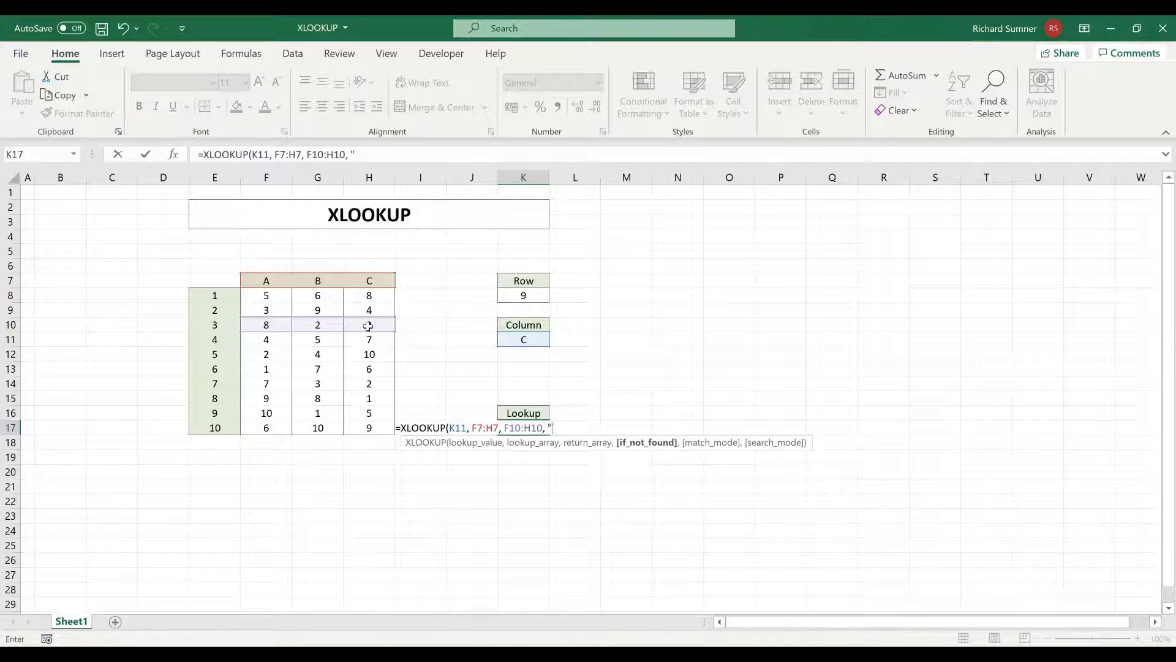
{"action": "key", "text": "BackSpace"}
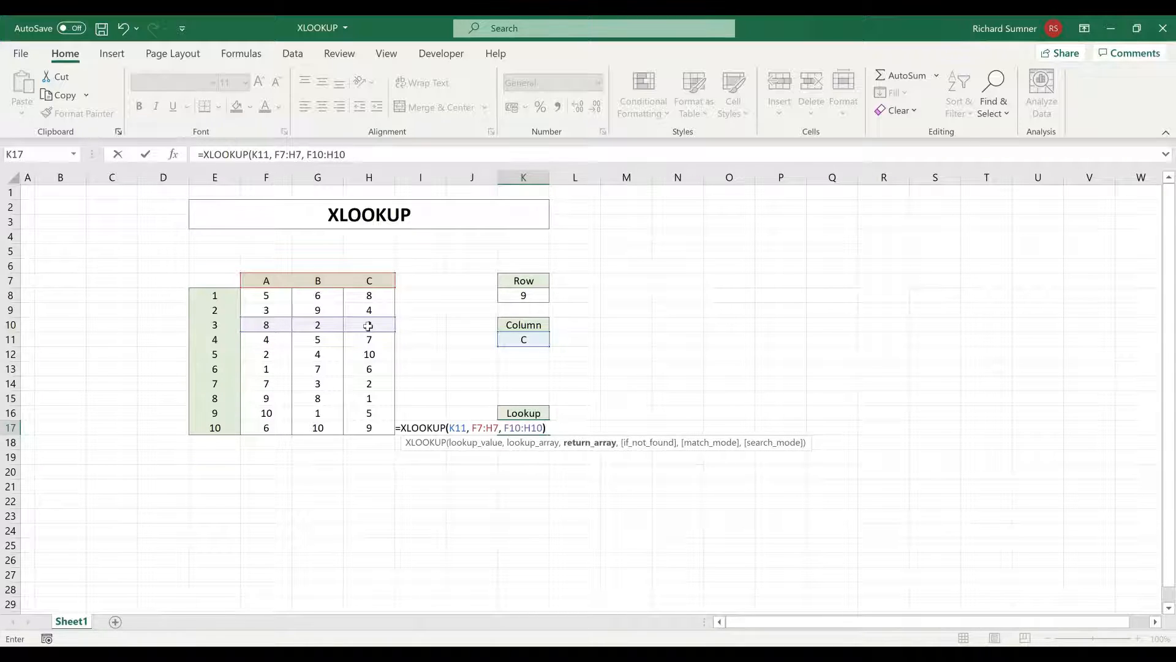
{"action": "type", "text": ")"}
{"action": "key", "text": "Return"}
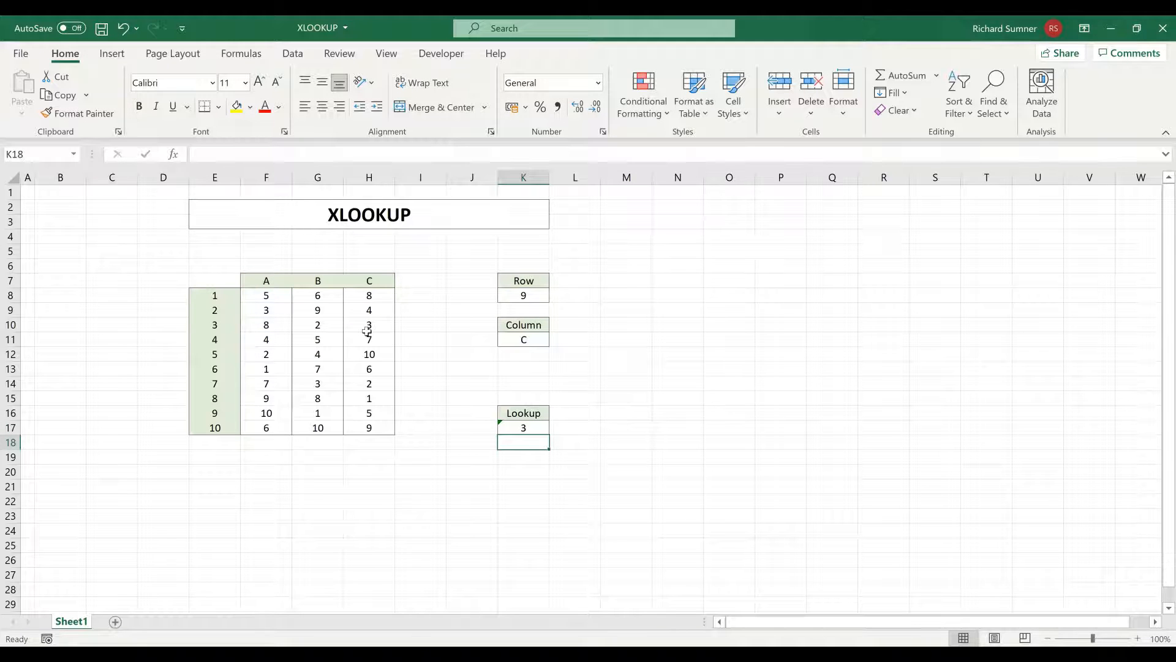
Review the error-checking options offered for the lookup formula in K17 without applying any.
{"action": "left_click", "coordinate": [519, 426]}
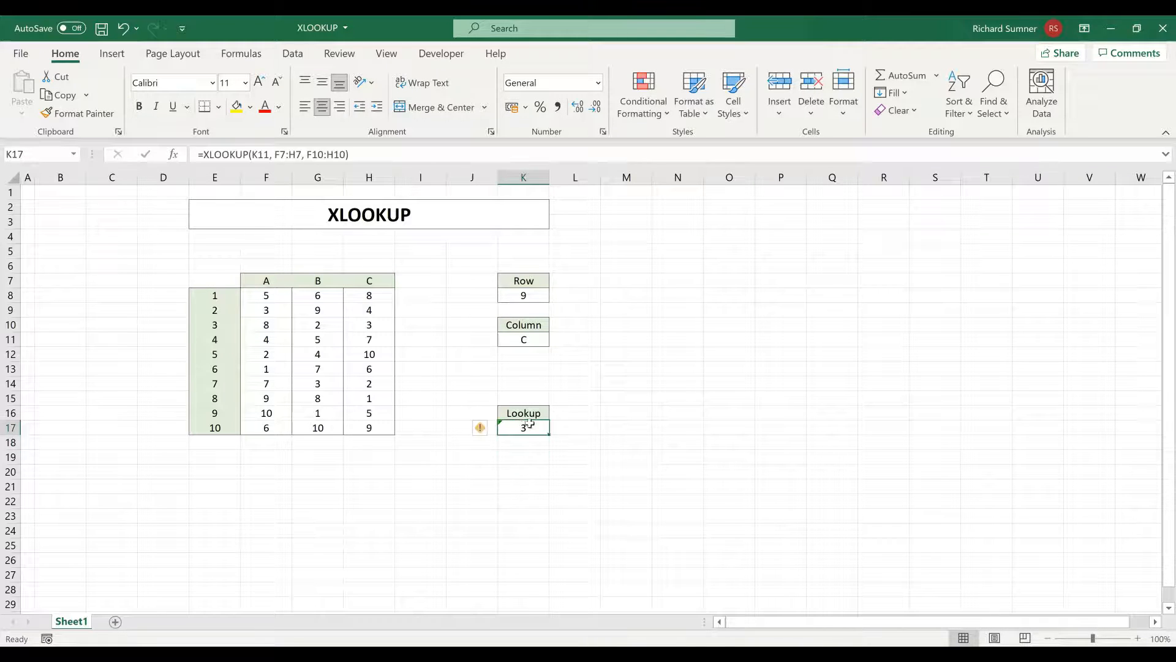
{"action": "left_click", "coordinate": [479, 428]}
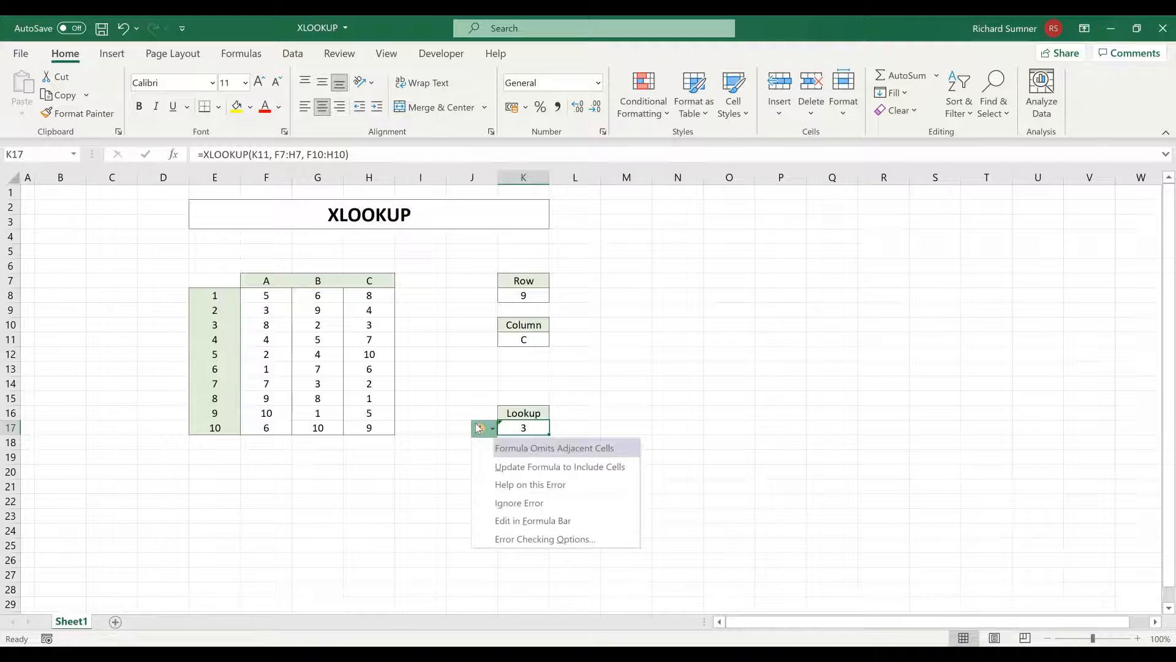
{"action": "left_click", "coordinate": [454, 386]}
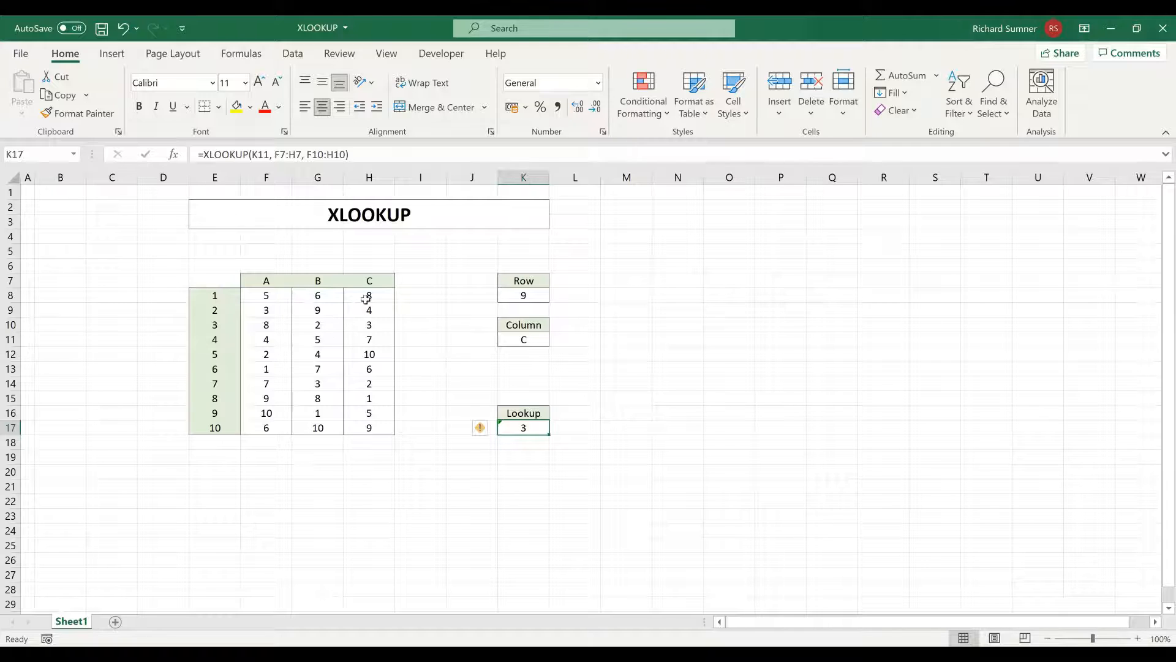
Review the ranges referenced by K17's formula and compare them with row 3's values in F10:H10.
{"action": "left_click", "coordinate": [264, 324]}
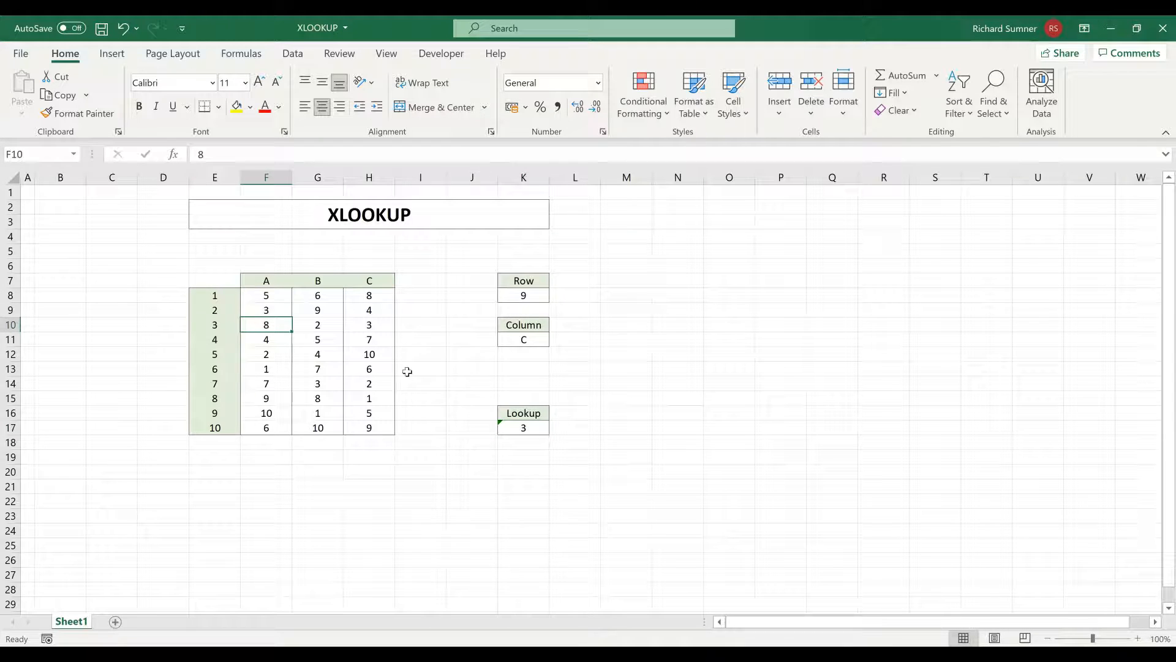
{"action": "left_click", "coordinate": [523, 428]}
{"action": "left_click", "coordinate": [416, 153]}
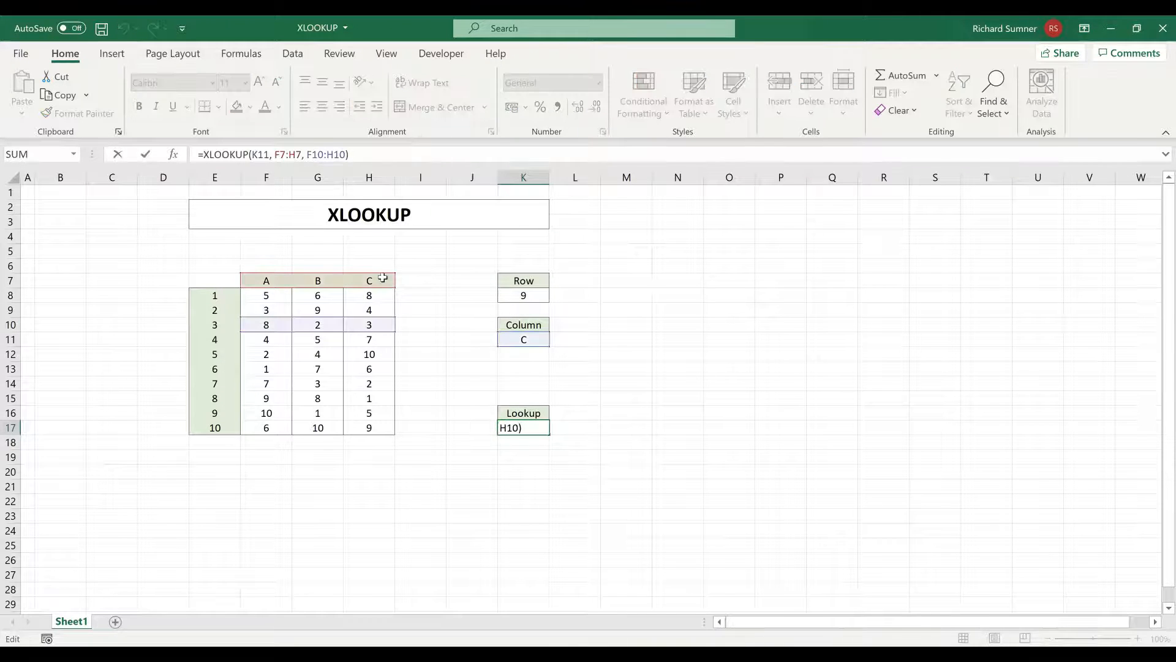
{"action": "key", "text": "Return"}
{"action": "left_click_drag", "start_coordinate": [275, 324], "coordinate": [371, 324]}
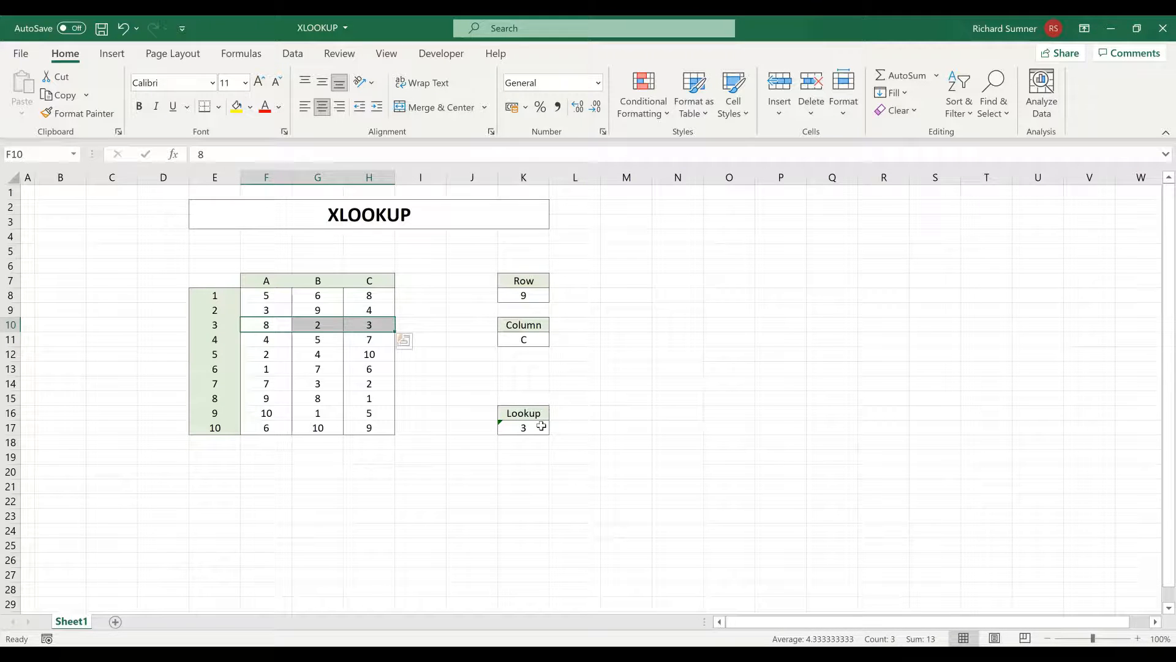
Examine the optional if_not_found argument of K17's XLOOKUP and leave the formula without it.
{"action": "left_click", "coordinate": [539, 427]}
{"action": "left_click", "coordinate": [368, 153]}
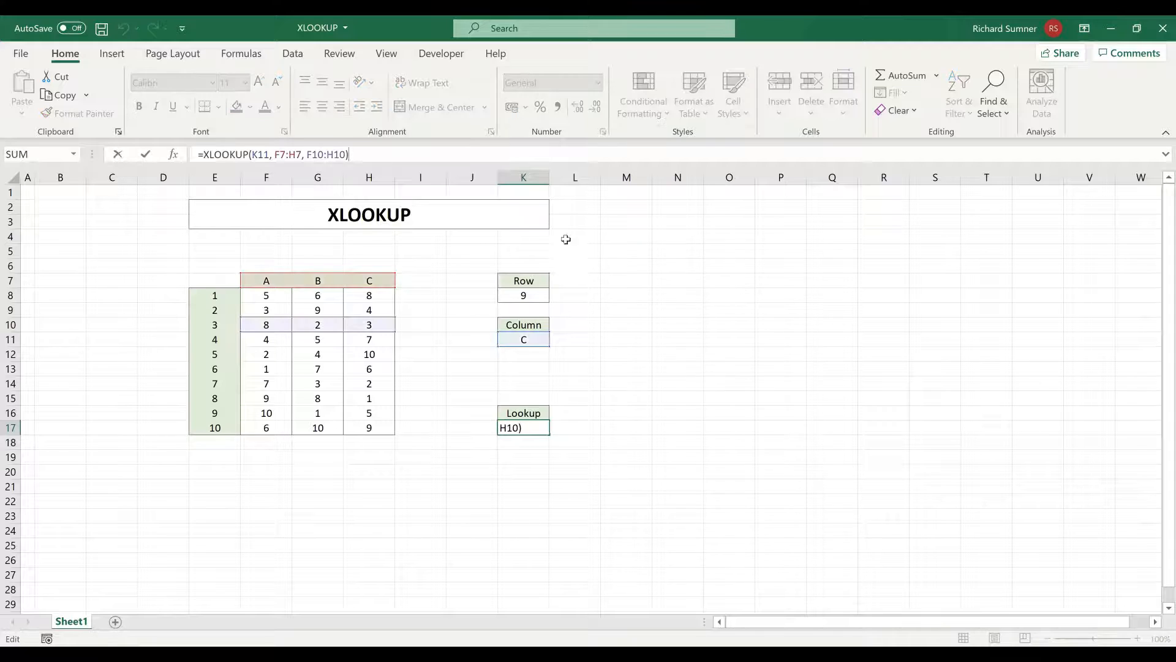
{"action": "key", "text": "BackSpace"}
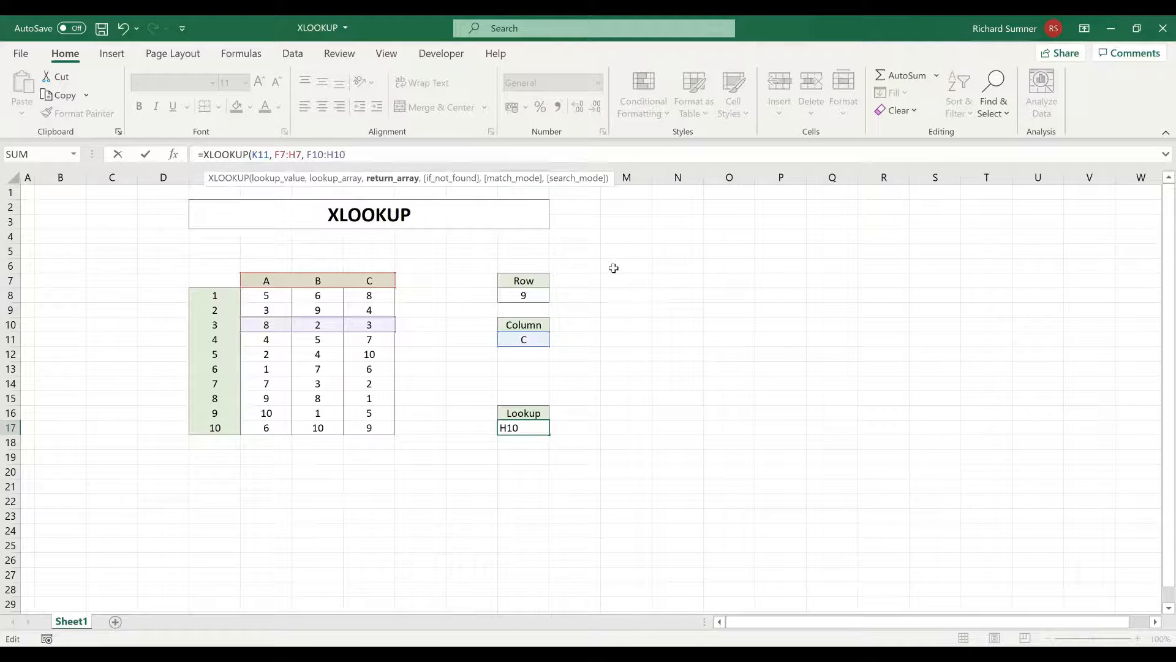
{"action": "type", "text": ","}
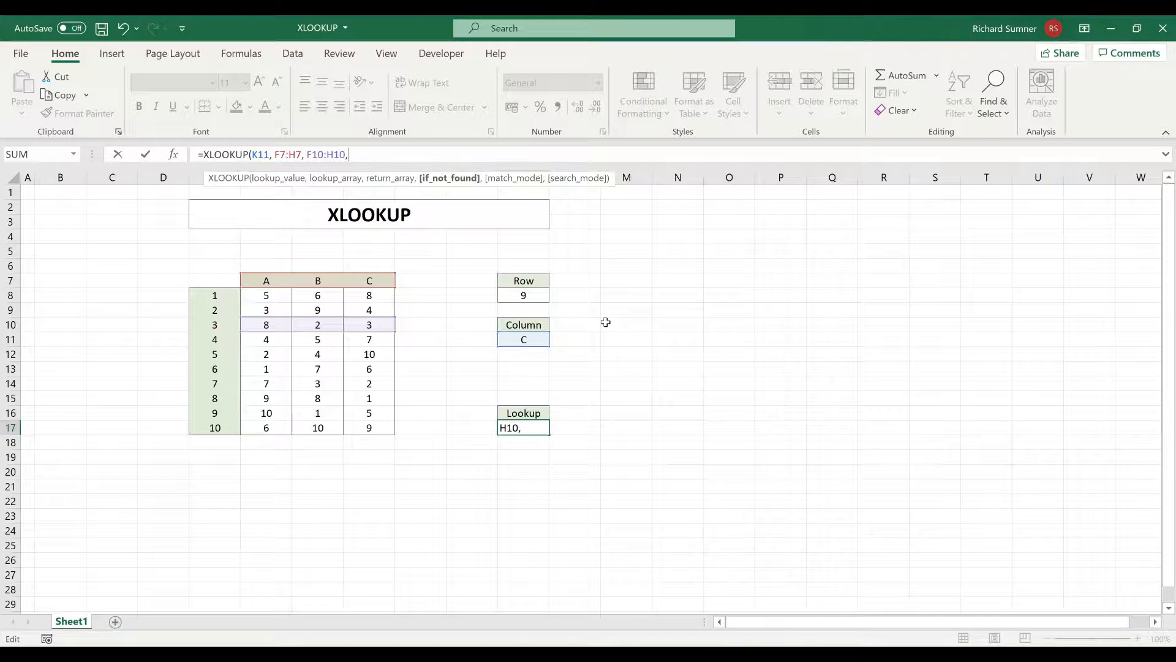
{"action": "key", "text": "BackSpace"}
{"action": "key", "text": "ctrl+Return"}
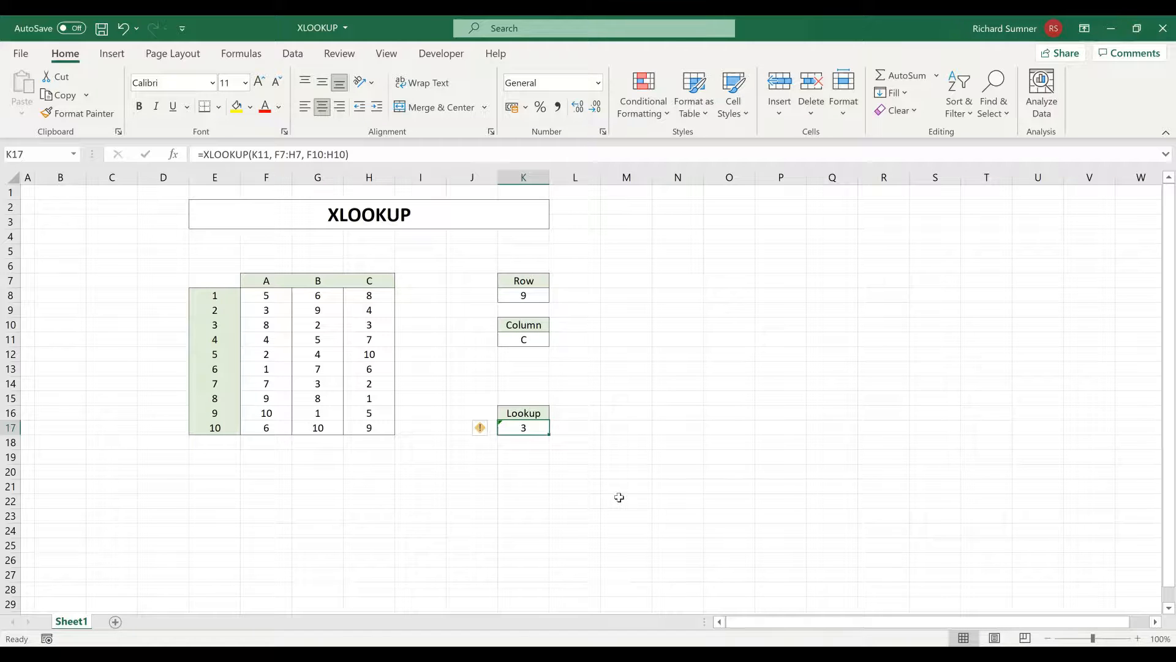
Replace the formula in K17 with a new XLOOKUP that uses the Row cell K8 as the lookup value.
{"action": "triple_click", "coordinate": [378, 155]}
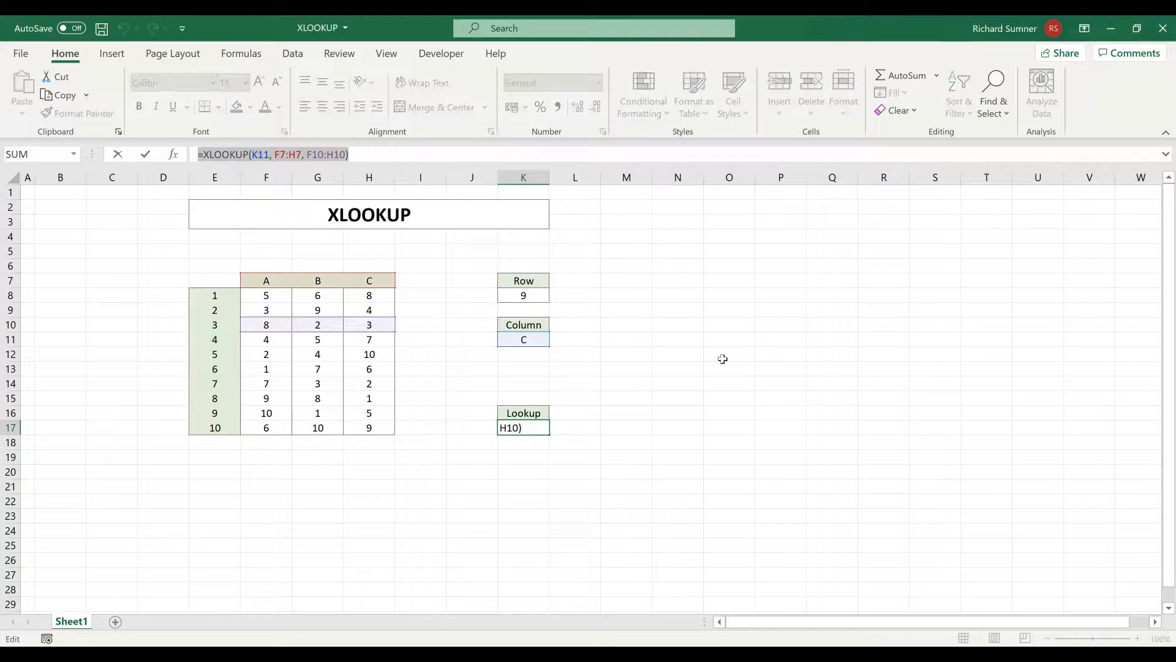
{"action": "key", "text": "Escape"}
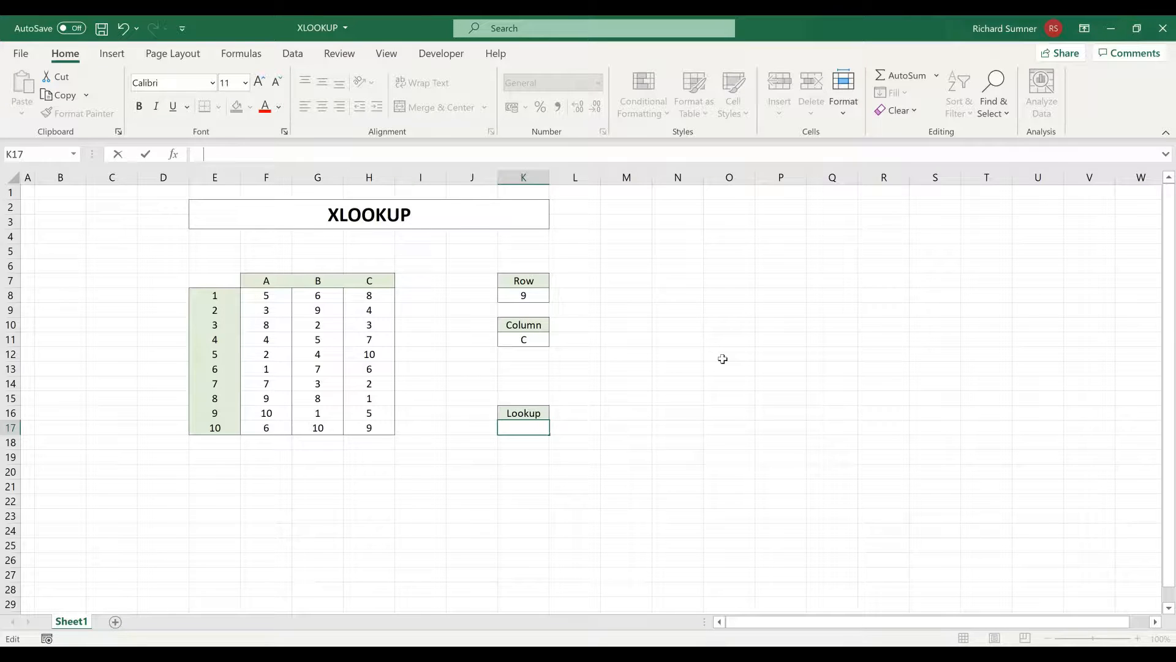
{"action": "type", "text": "="}
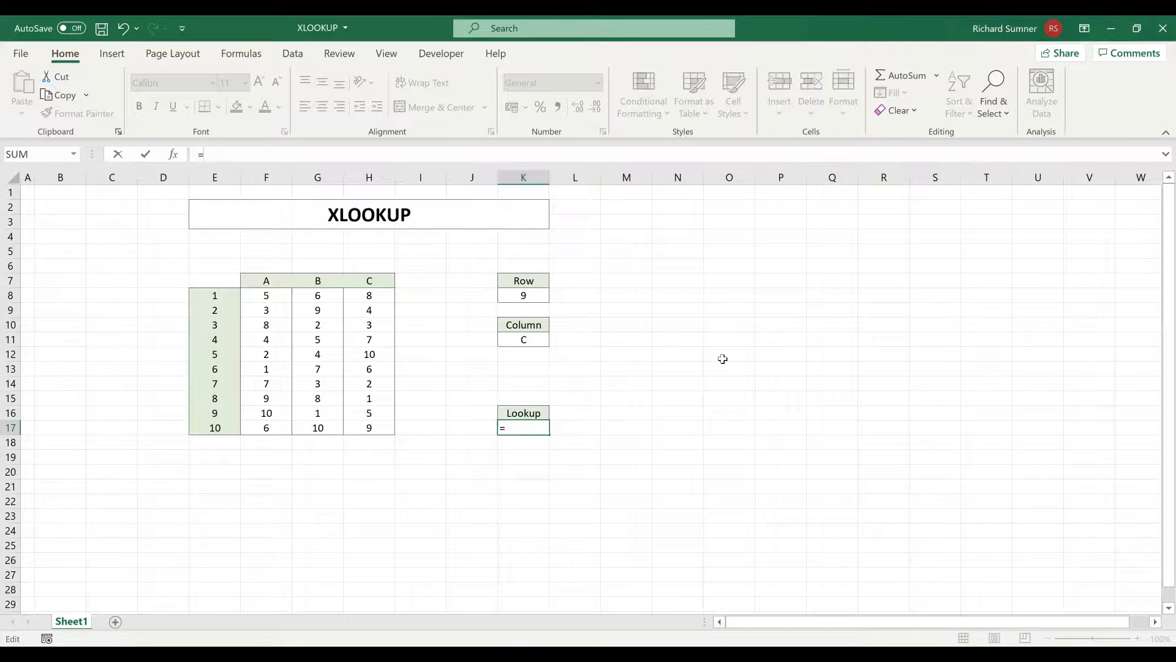
{"action": "type", "text": "XLOOKUP"}
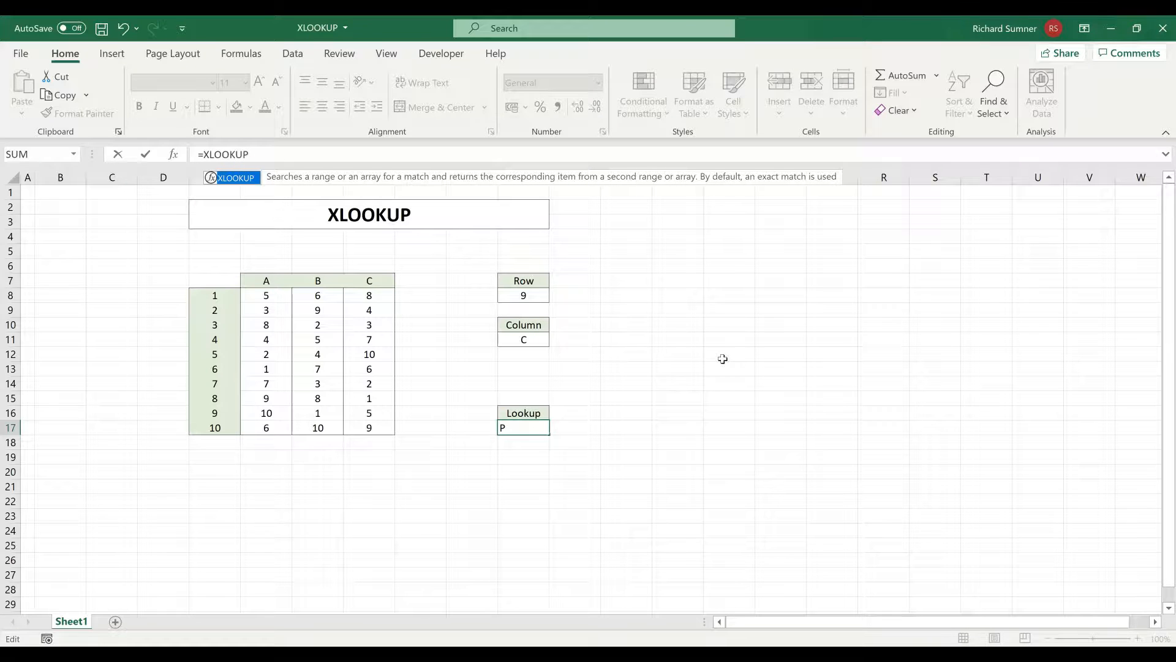
{"action": "type", "text": "("}
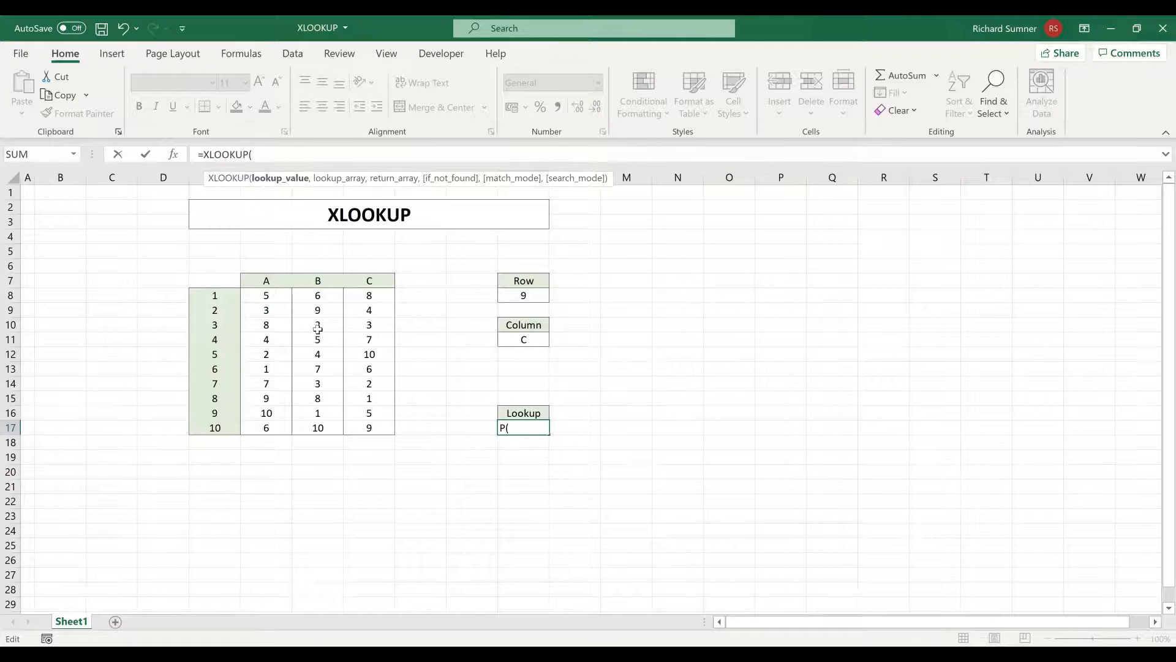
{"action": "left_click", "coordinate": [507, 295]}
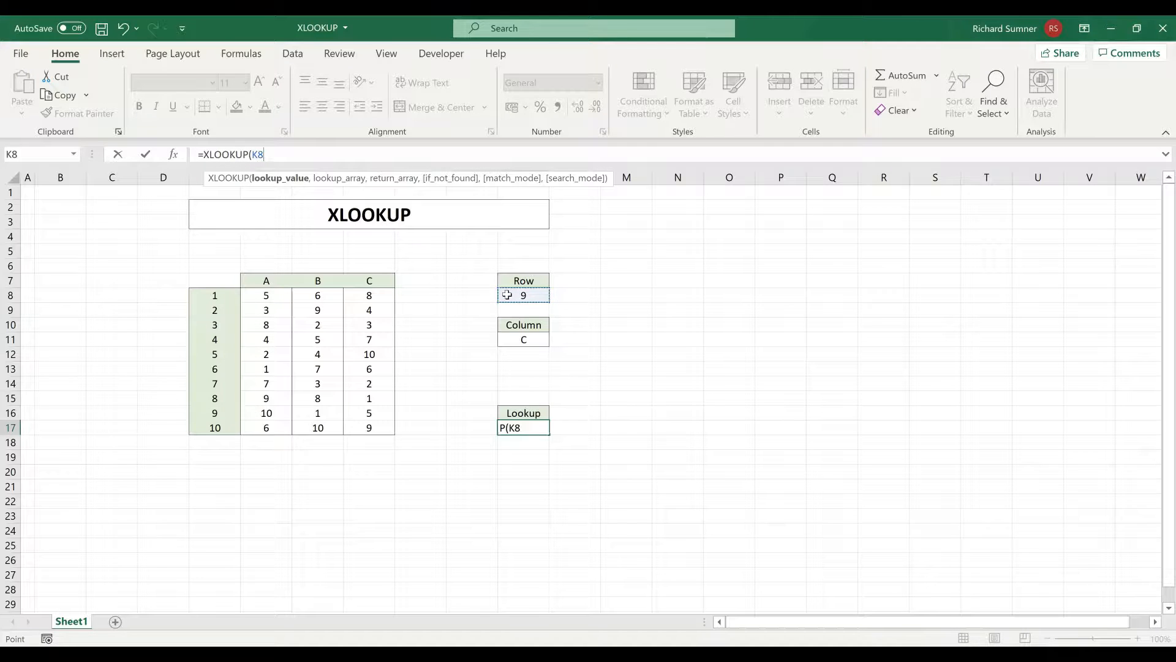
{"action": "type", "text": ","}
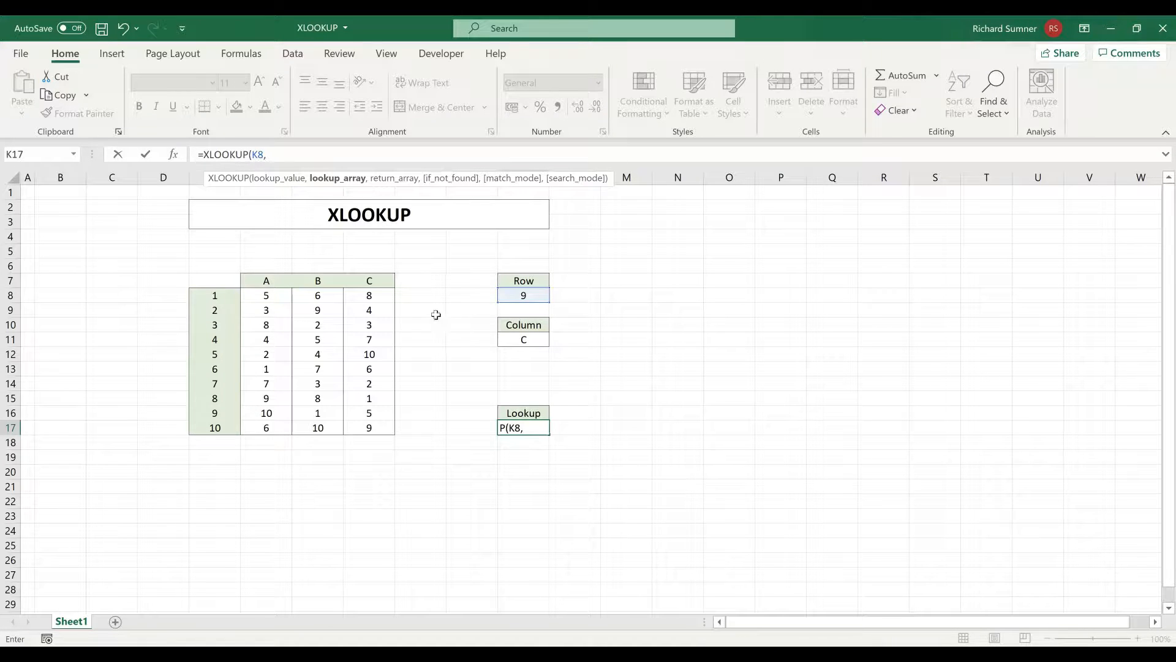
Set the outer XLOOKUP's lookup array to the row labels as the absolute range $E$8:$E$17.
{"action": "left_click_drag", "start_coordinate": [226, 293], "coordinate": [230, 423]}
{"action": "key", "text": "F4"}
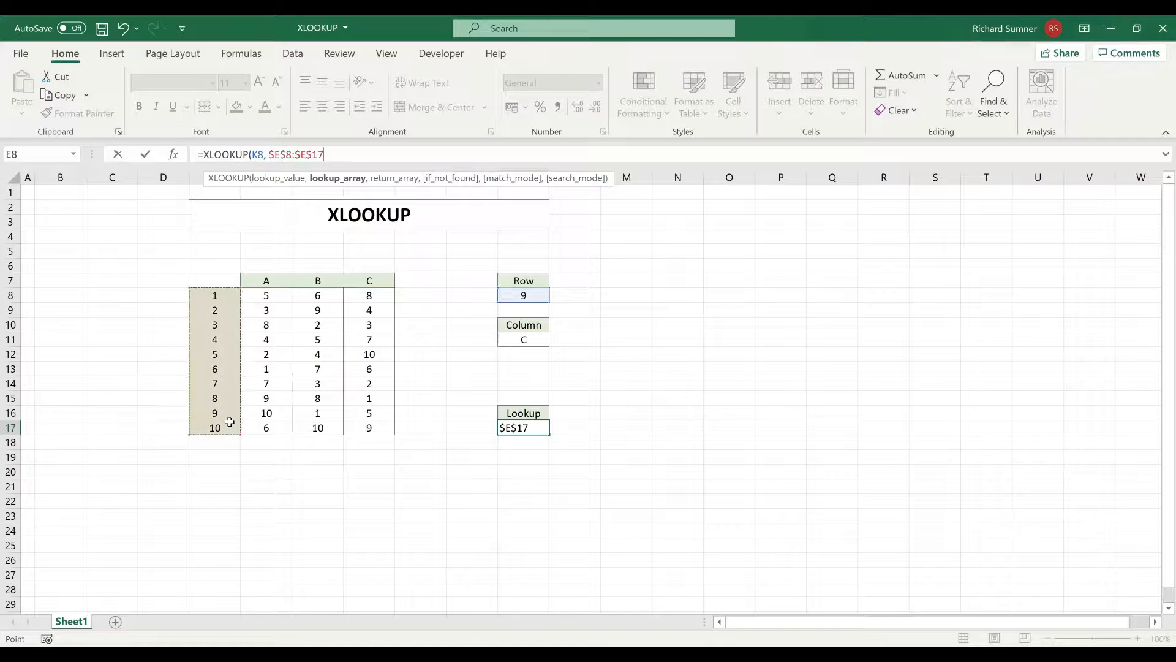
{"action": "type", "text": ","}
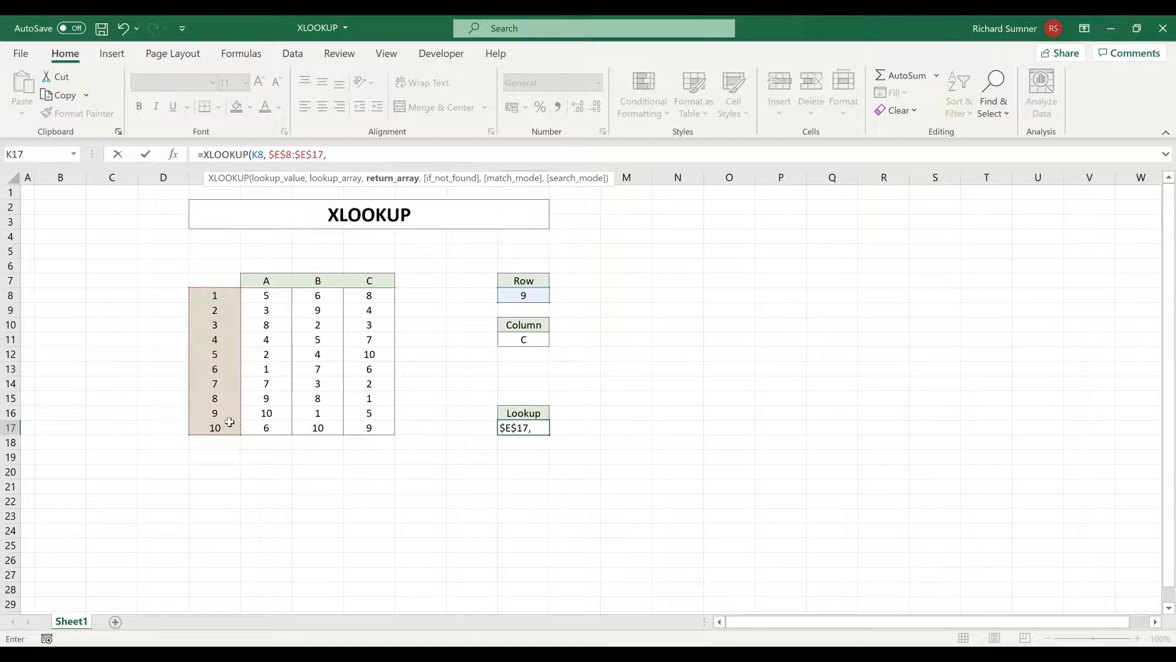
Nest a second XLOOKUP as the return array, using the Column cell K11 as its lookup value.
{"action": "type", "text": " XLOO"}
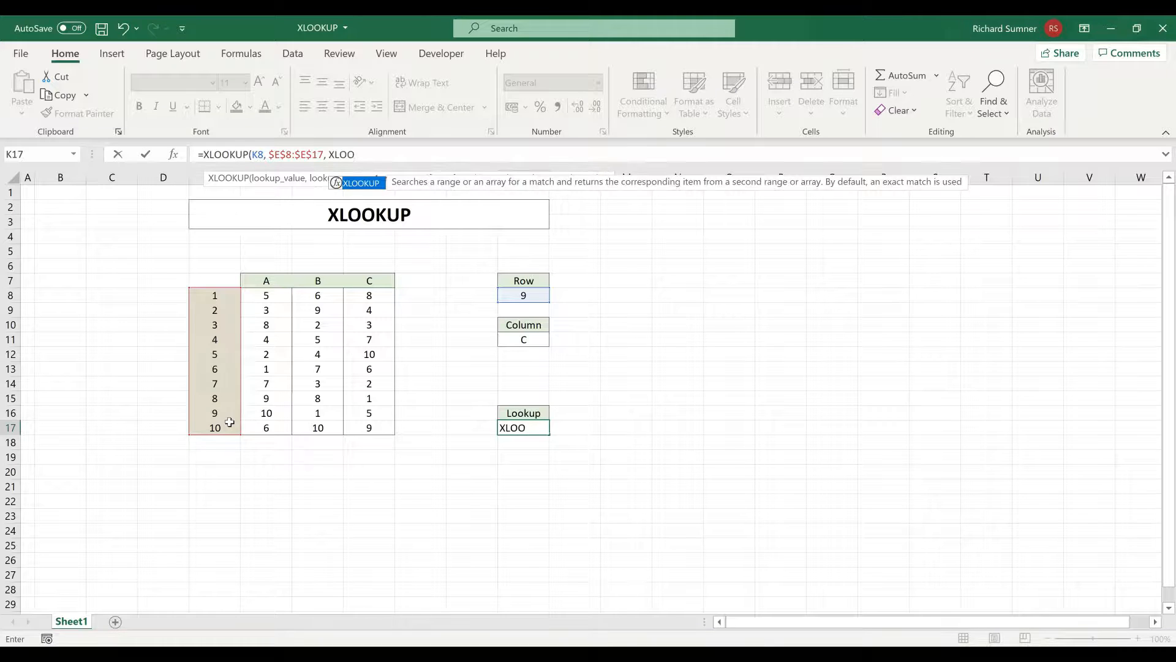
{"action": "type", "text": "KUP("}
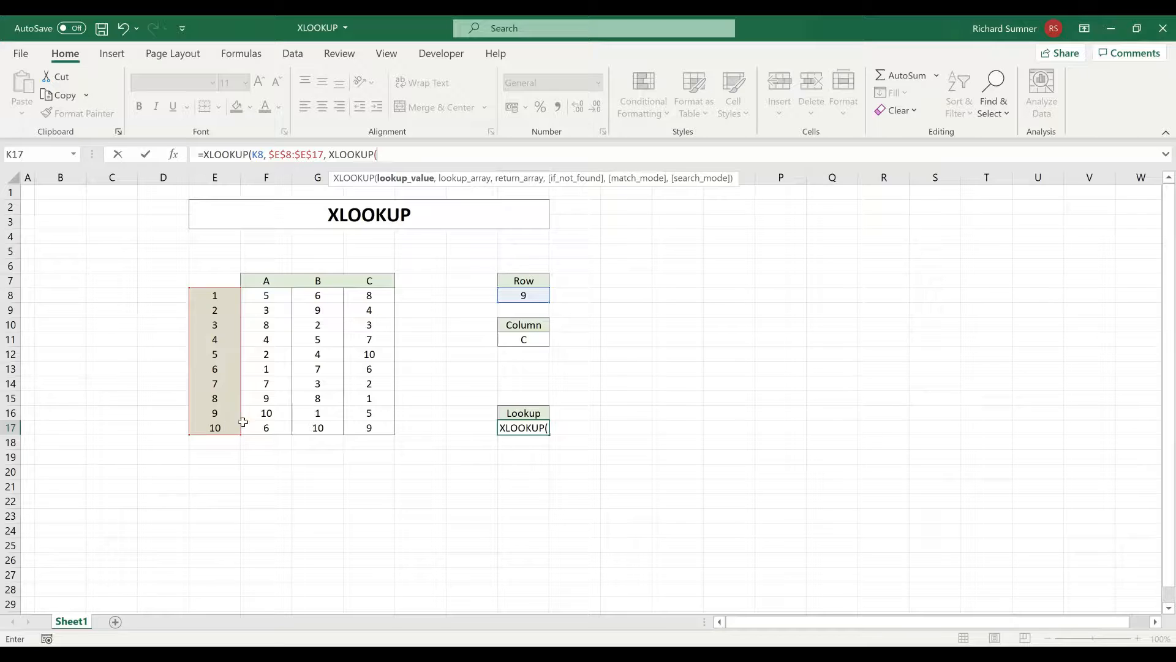
{"action": "left_click", "coordinate": [521, 340]}
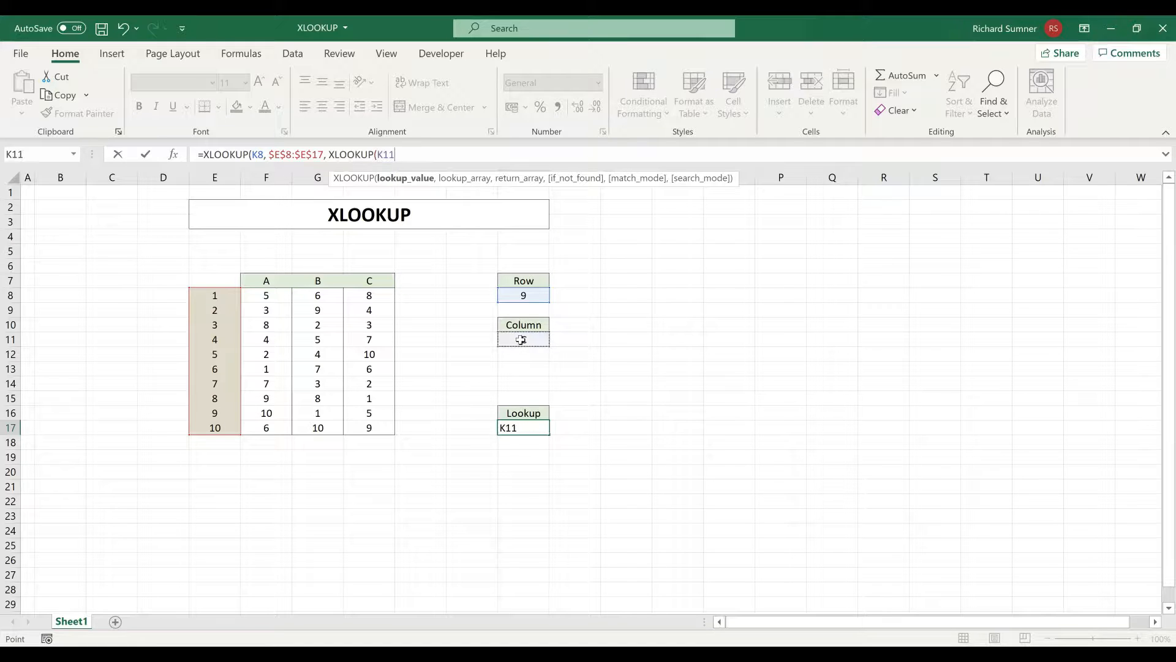
{"action": "type", "text": ","}
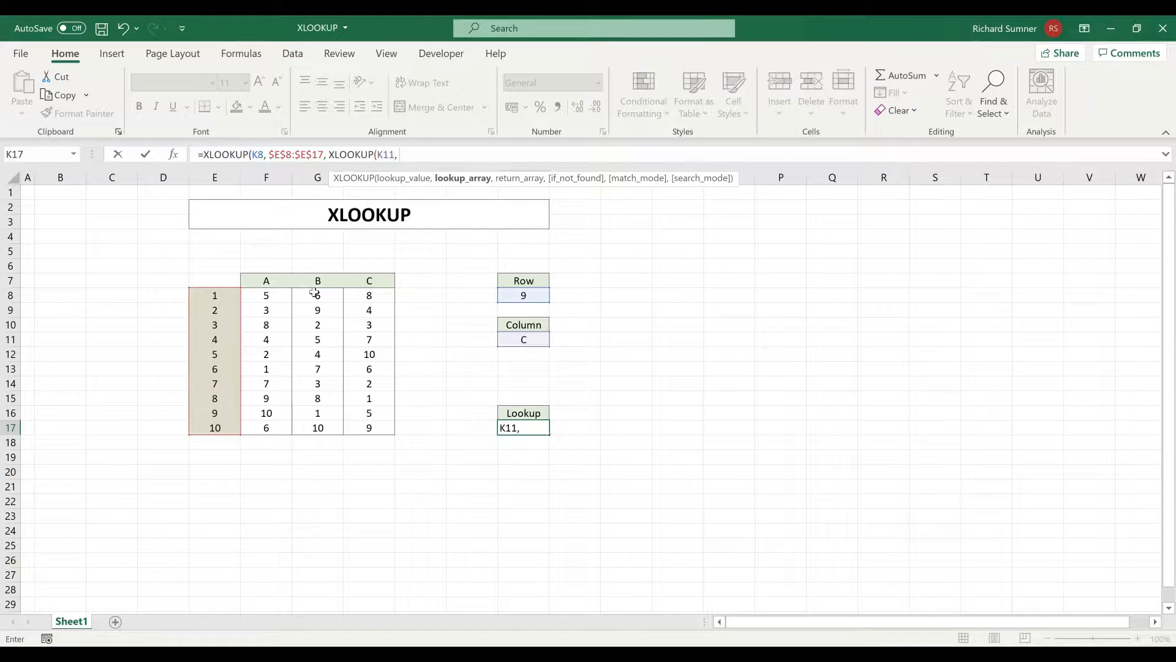
Set the nested XLOOKUP's lookup array to the headings F7:H7 and its return array to the absolute table range $F$8:$H$17.
{"action": "left_click", "coordinate": [270, 283]}
{"action": "left_click_drag", "start_coordinate": [381, 281], "coordinate": [381, 281]}
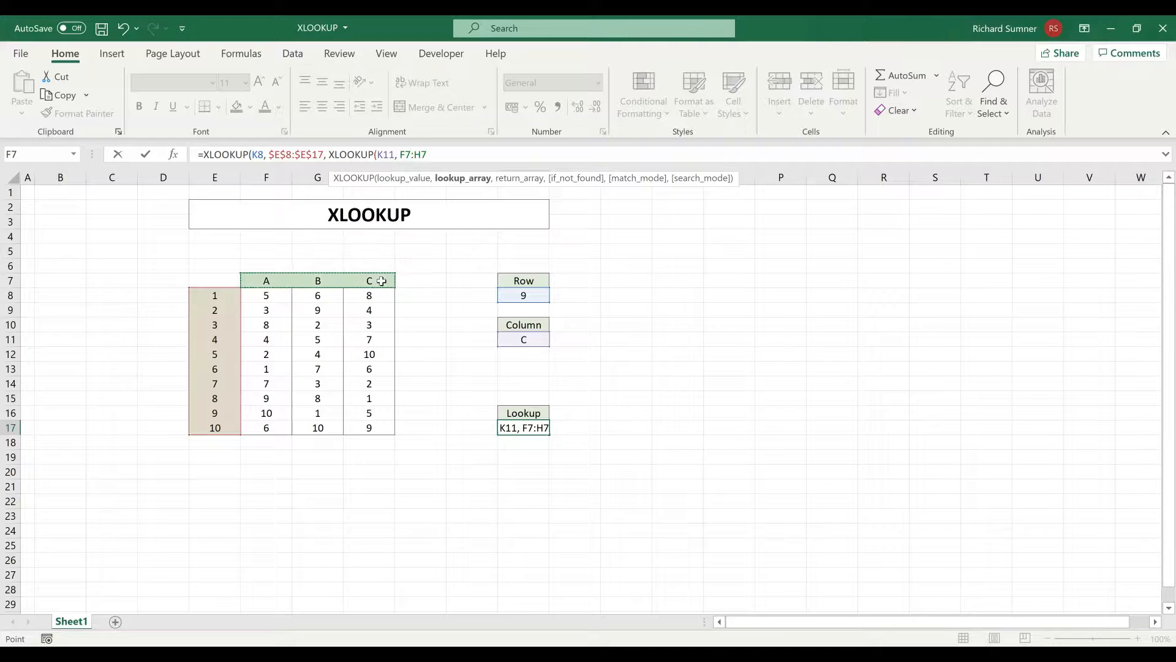
{"action": "type", "text": ","}
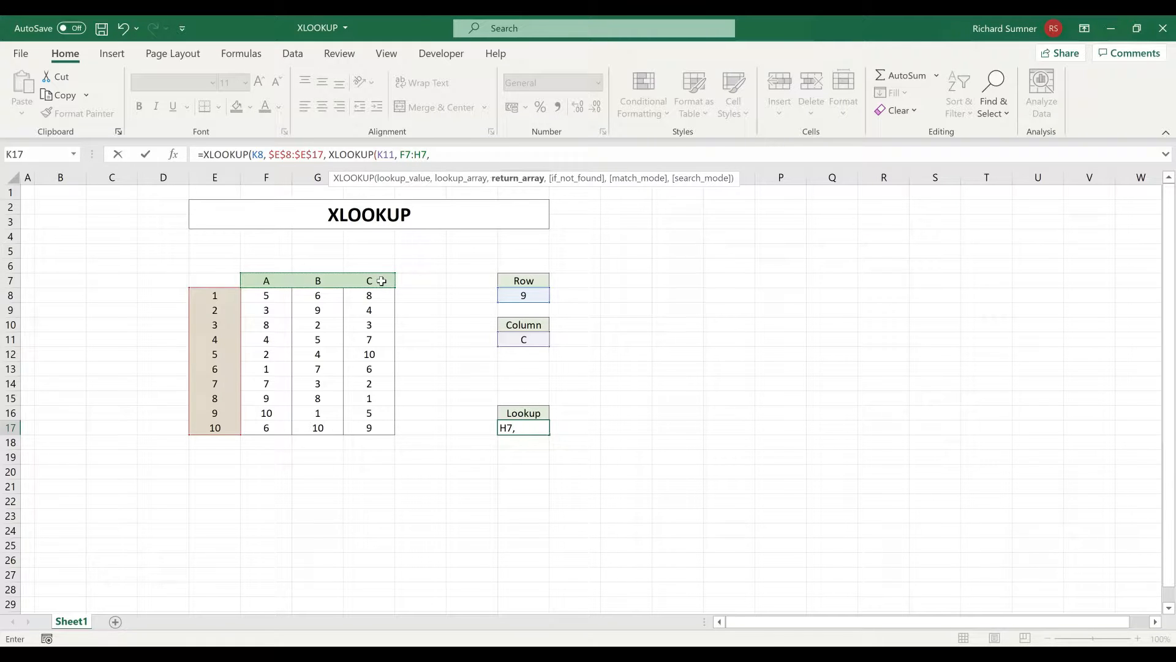
{"action": "left_click", "coordinate": [275, 303]}
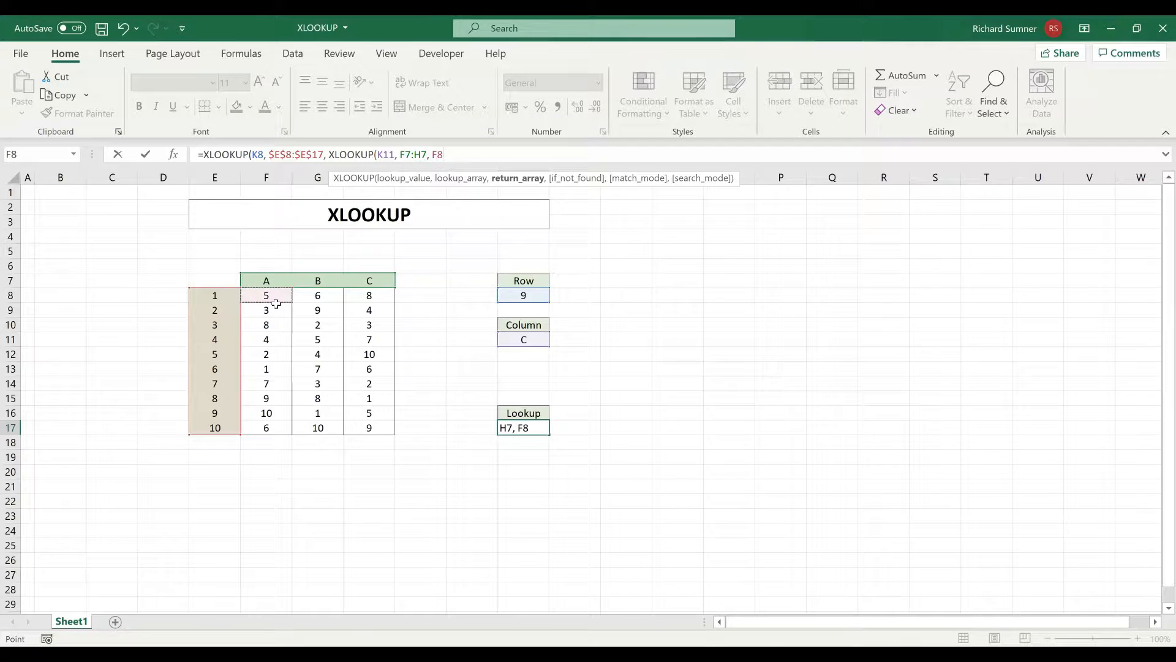
{"action": "left_click", "coordinate": [359, 427], "text": "shift"}
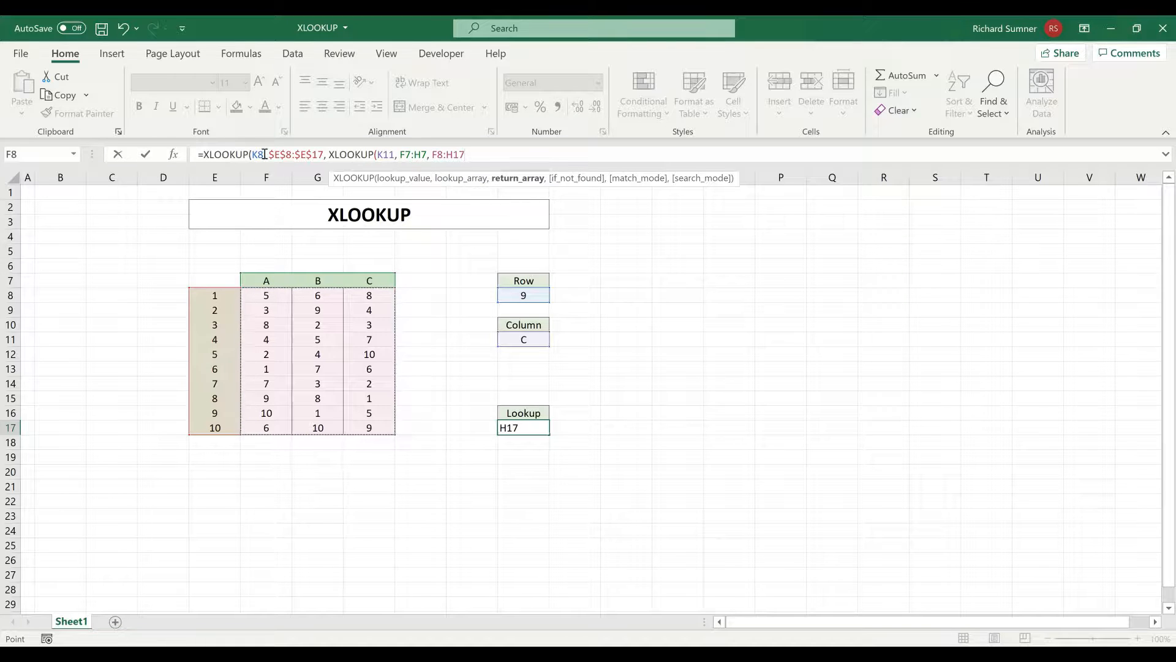
{"action": "key", "text": "F4"}
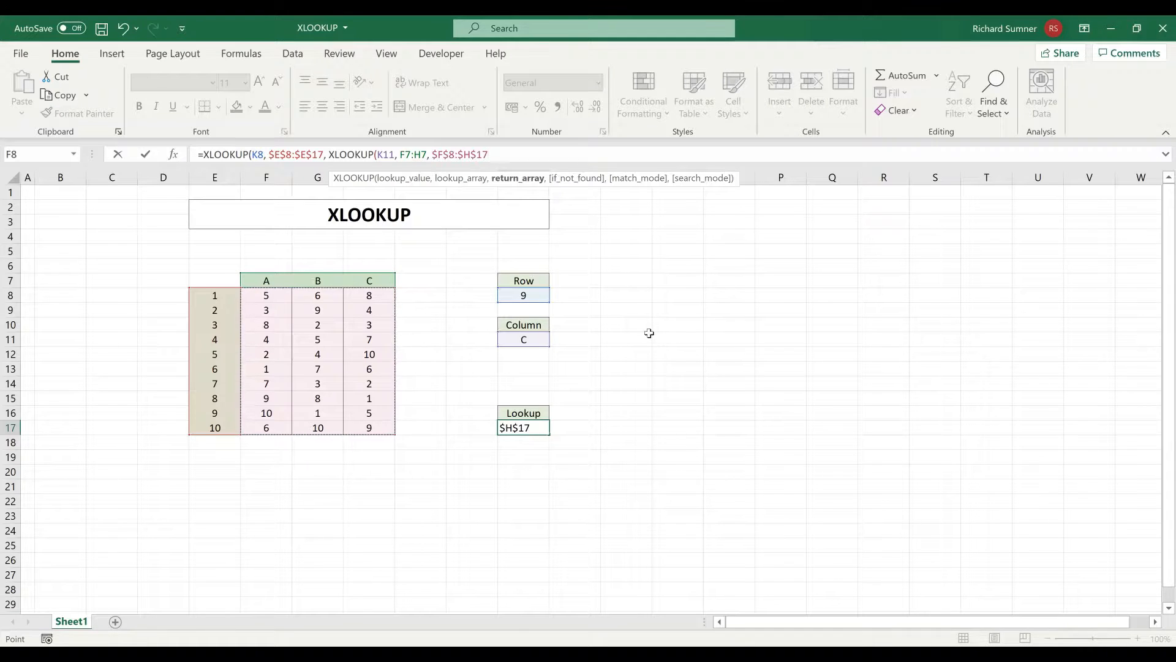
{"action": "type", "text": ", "}
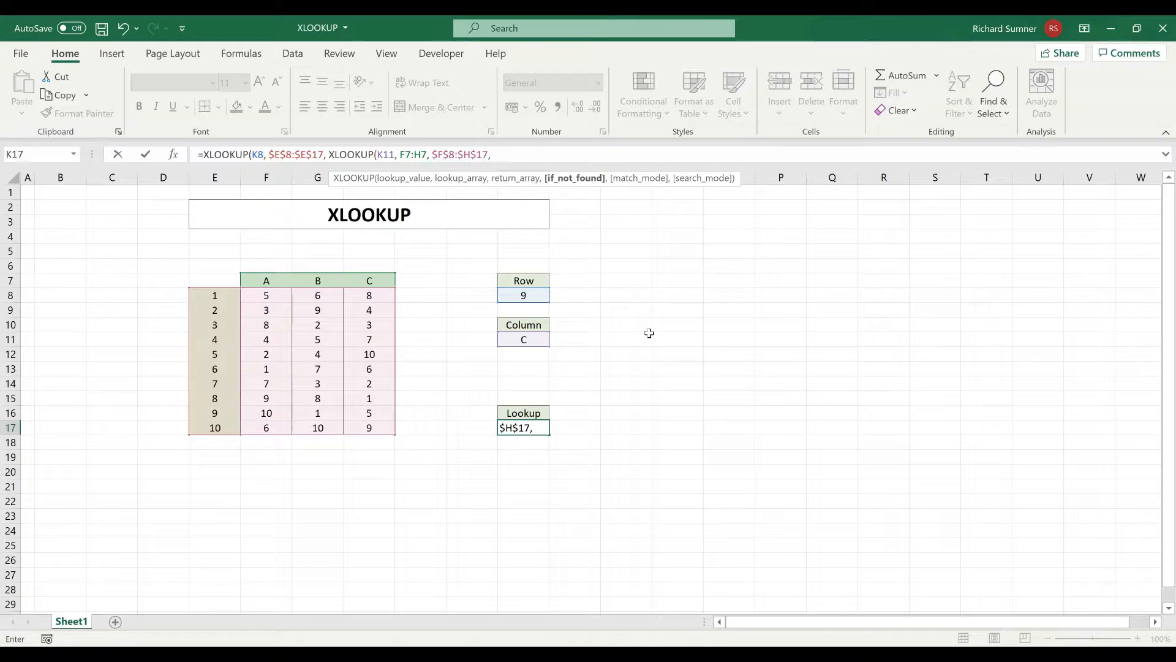
{"action": "type", "text": "\"\""}
{"action": "key", "text": "BackSpace"}
{"action": "key", "text": "BackSpace"}
{"action": "key", "text": "BackSpace"}
{"action": "key", "text": "BackSpace"}
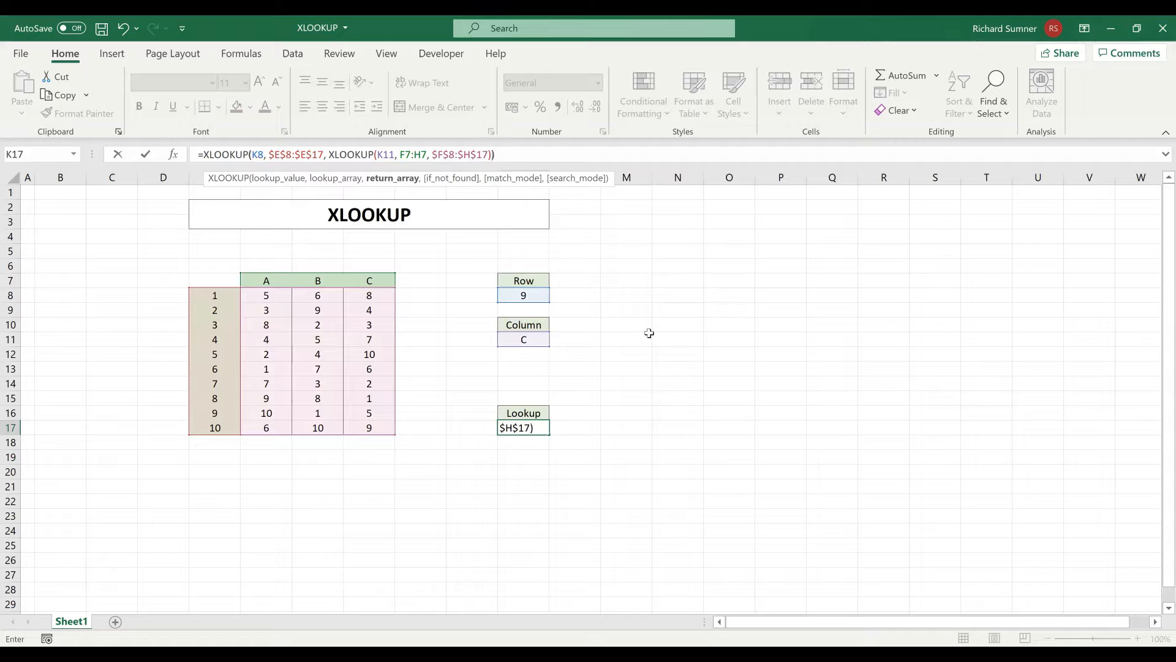
Complete the nested XLOOKUP formula without optional arguments and check it against the table entry for row 9, column C.
{"action": "type", "text": ")"}
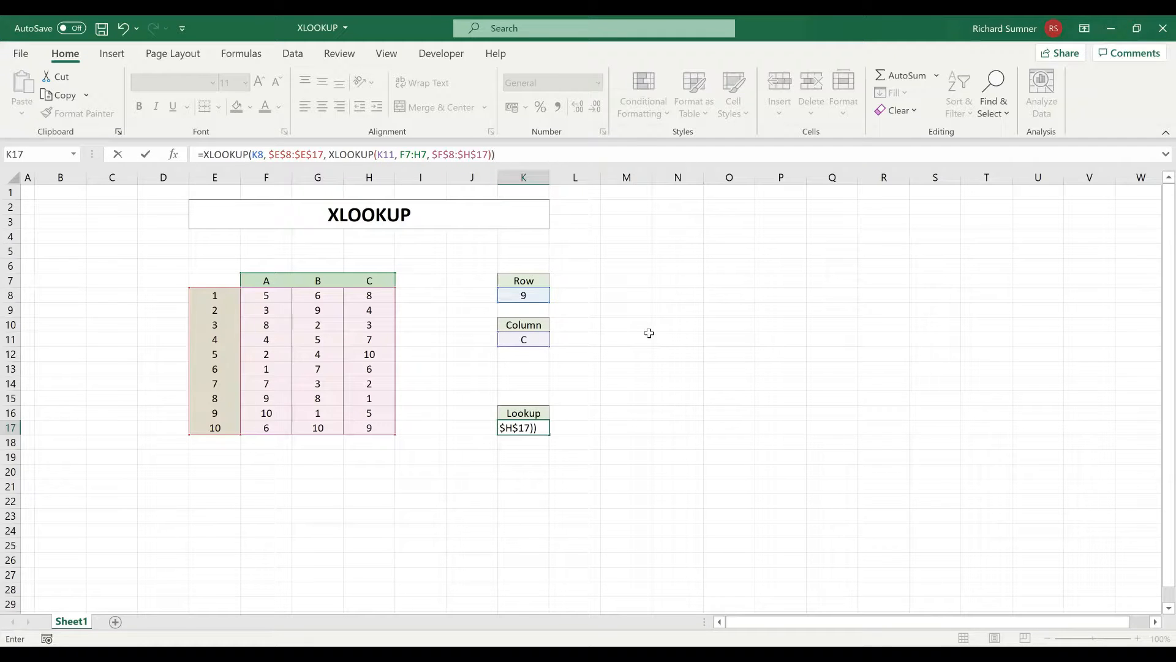
{"action": "key", "text": "Return"}
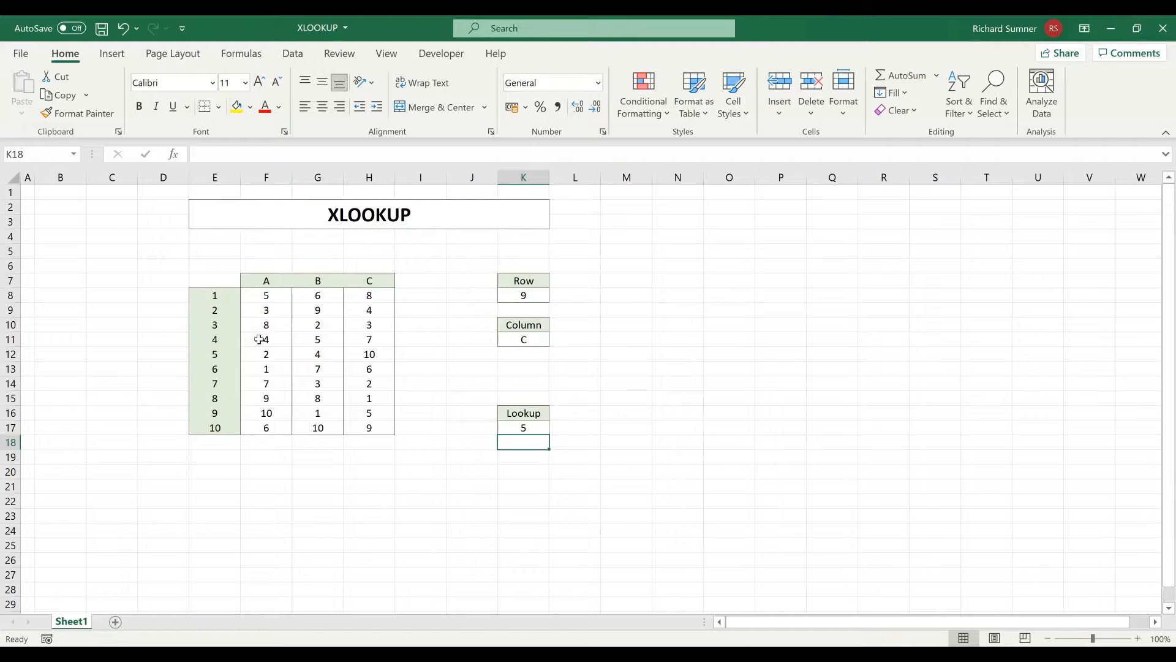
{"action": "left_click", "coordinate": [369, 411]}
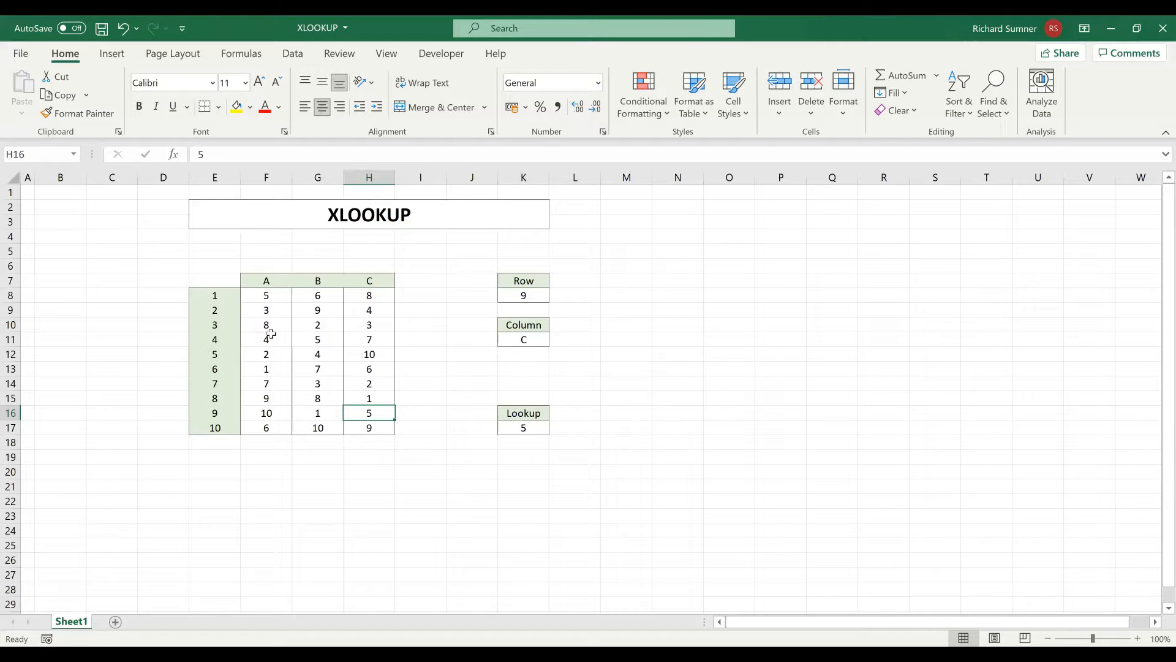
Set the Row cell K8 to 4 and the Column cell K11 to A, and check the lookup in K17.
{"action": "left_click", "coordinate": [528, 295]}
{"action": "type", "text": "4"}
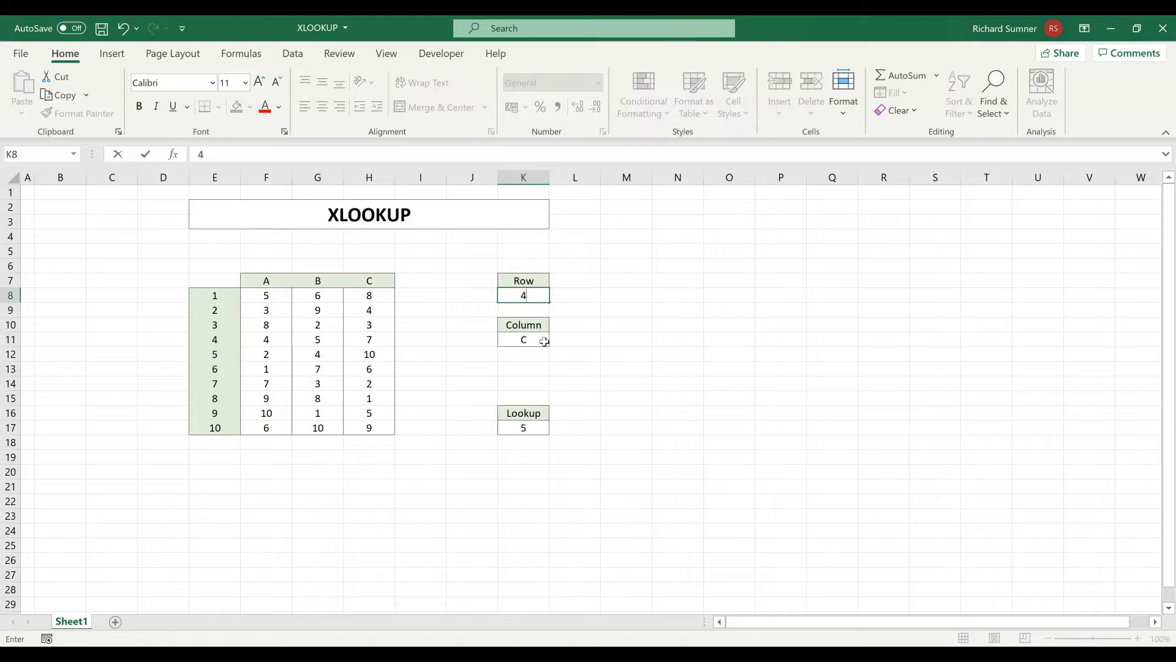
{"action": "left_click", "coordinate": [541, 339]}
{"action": "type", "text": "A"}
{"action": "left_click", "coordinate": [631, 354]}
{"action": "left_click", "coordinate": [523, 427]}
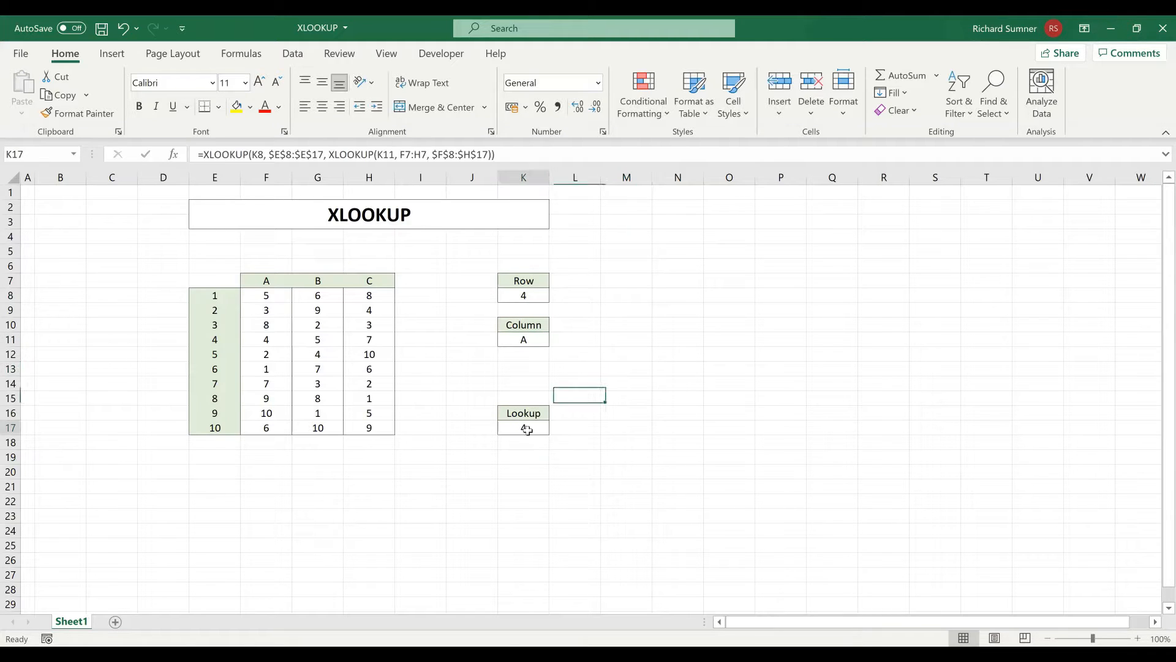